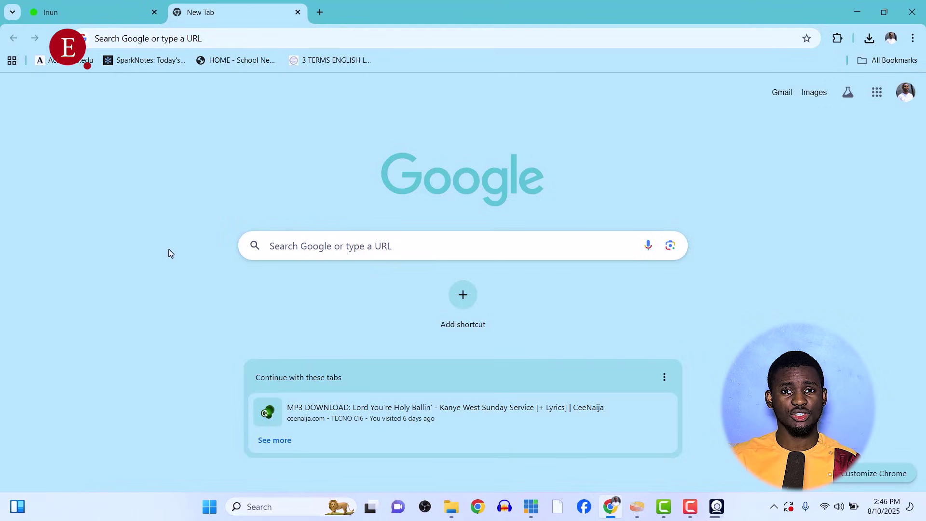
Step: Search Google for 'vdo ninja', trimming 'download' from the suggested query, and return to the results
click(225, 38)
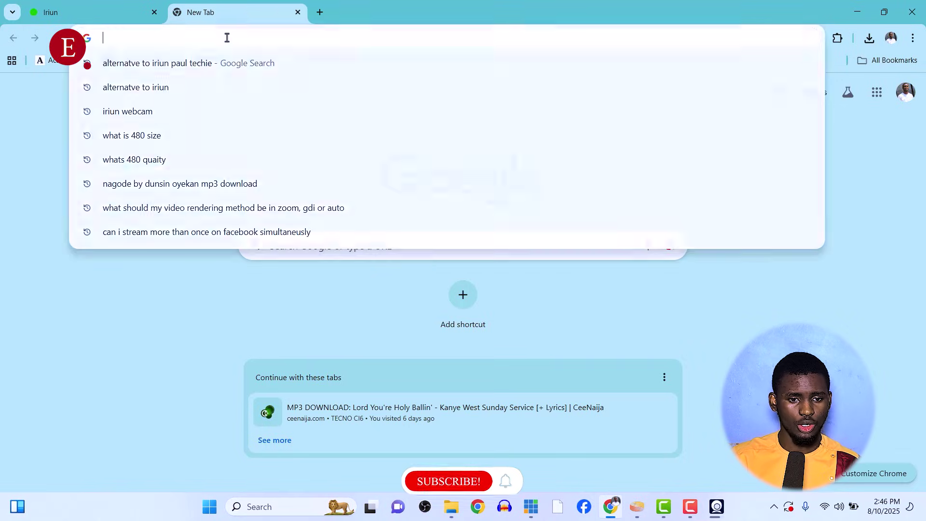
text(vdo)
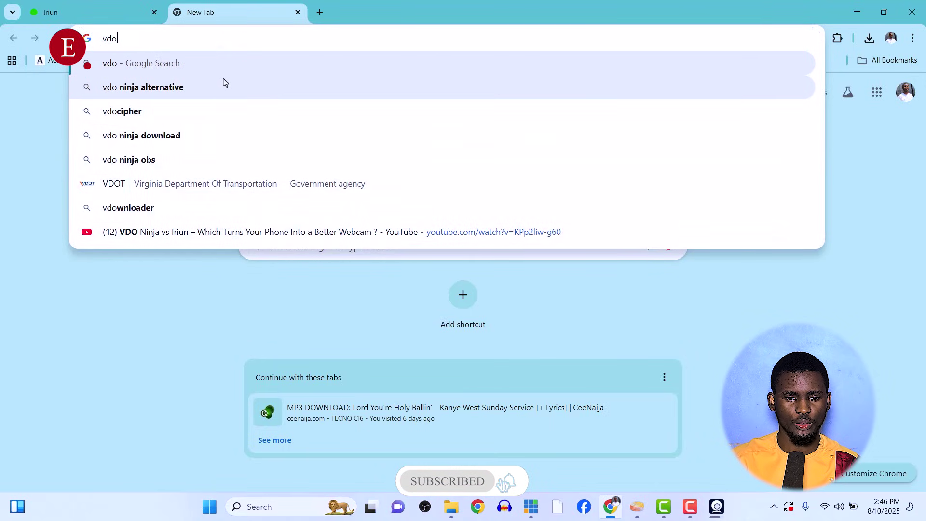
click(217, 135)
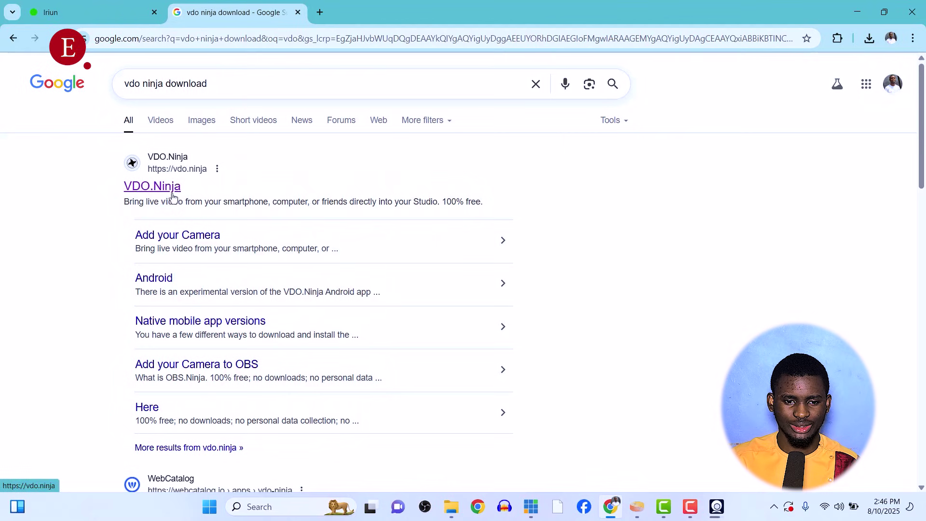
drag(208, 85, 166, 87)
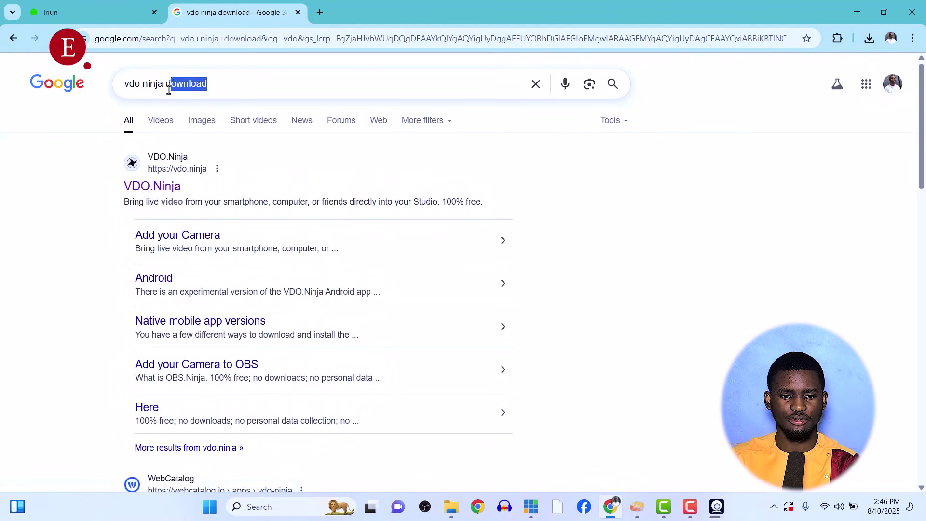
key(BackSpace)
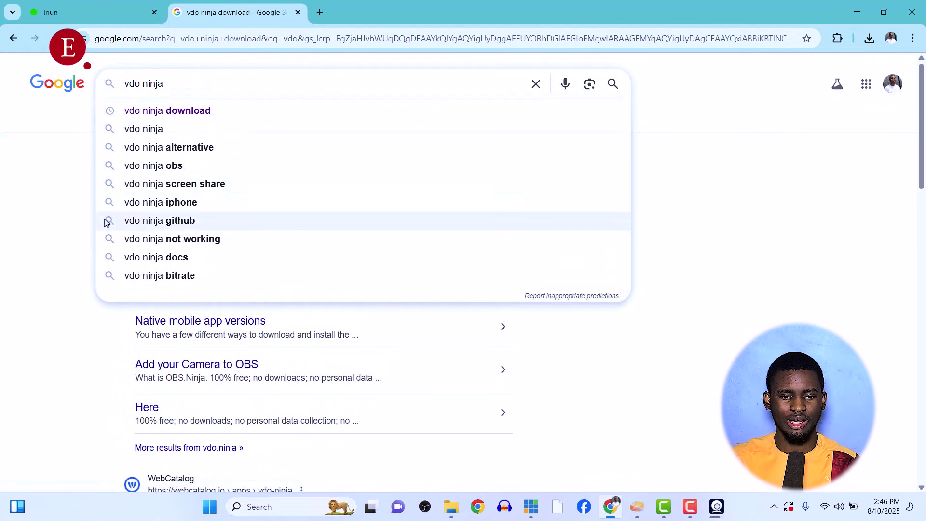
click(90, 245)
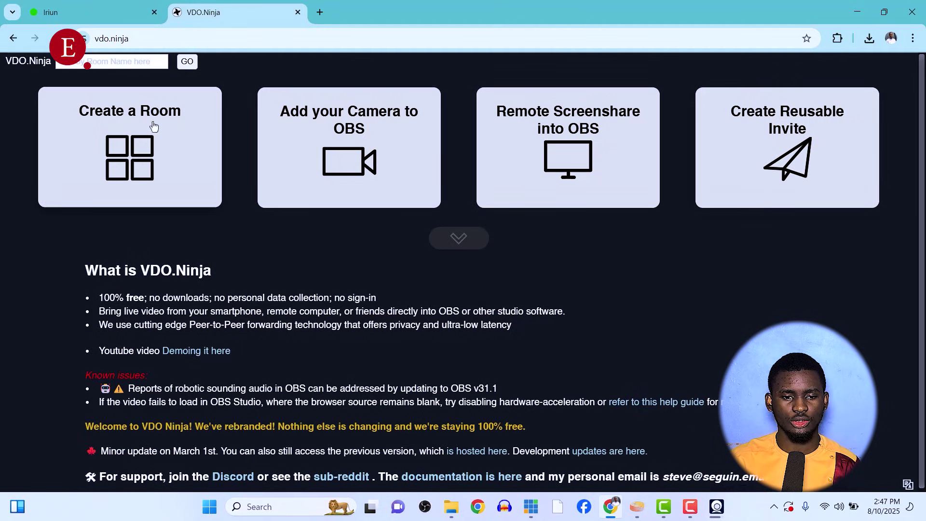
Step: Start creating a new room and name it 'Extesiveall'
click(139, 147)
click(436, 167)
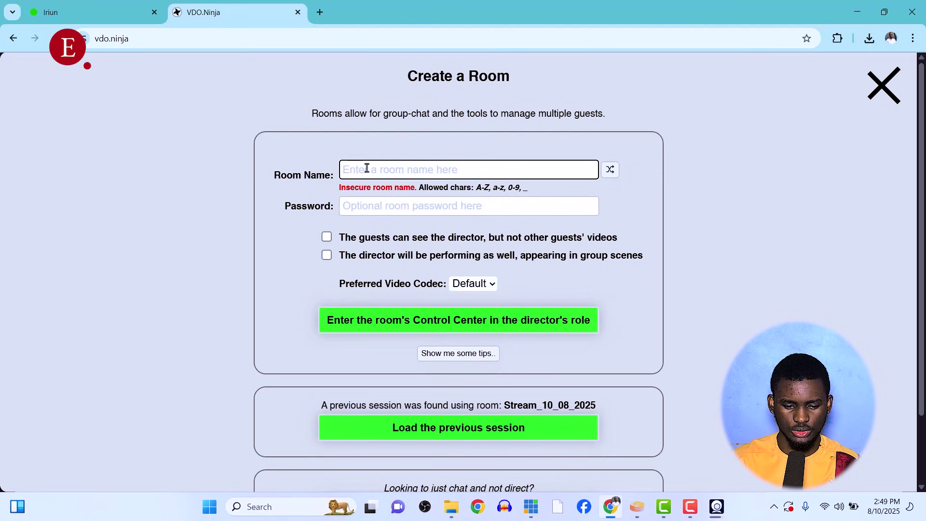
click(366, 167)
text(Exte)
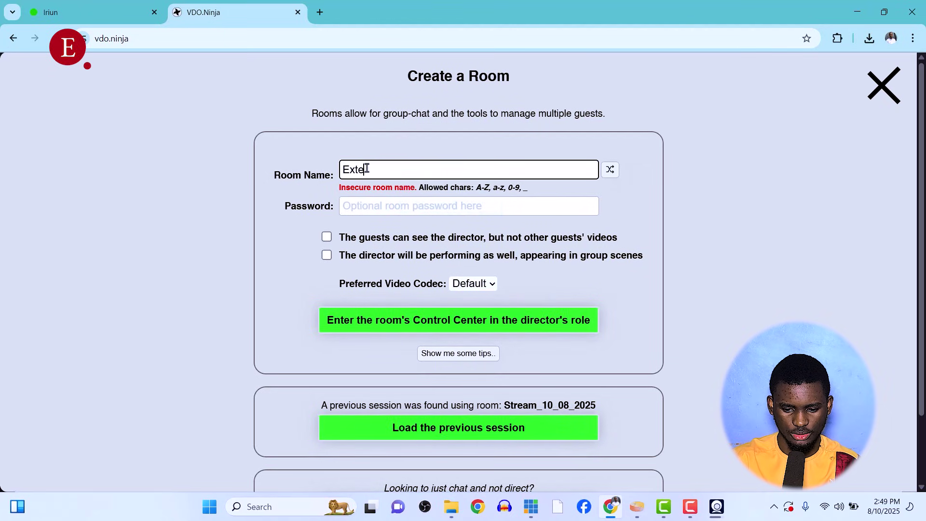
text(sn)
key(BackSpace)
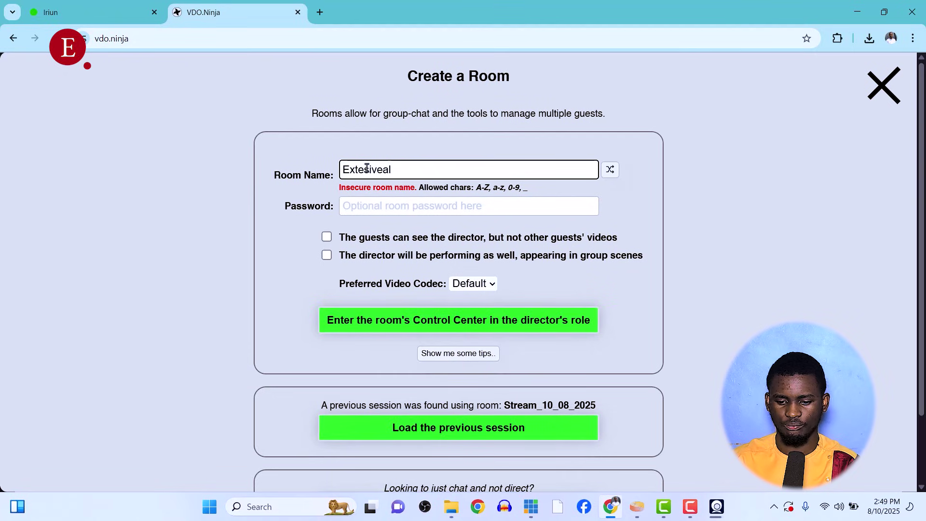
click(373, 212)
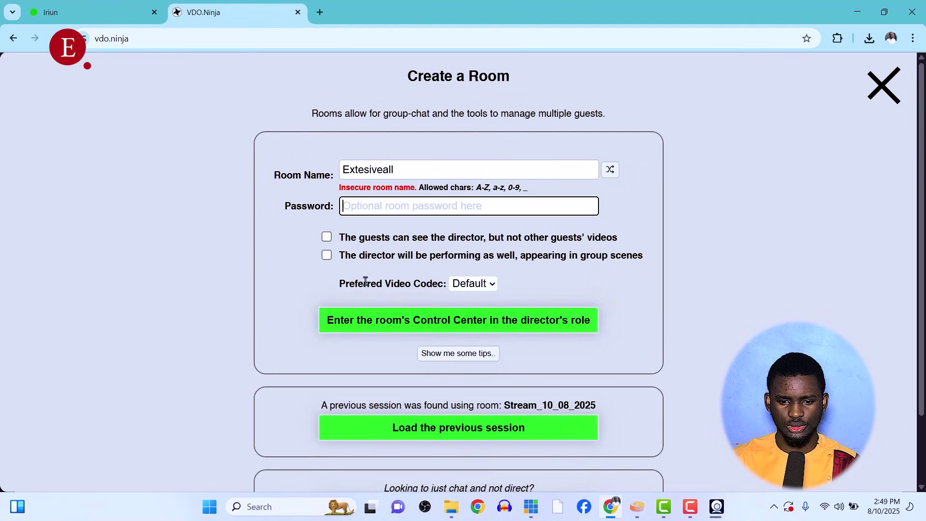
Step: Set the preferred video codec to H264 and enter the room's Control Center as director
click(479, 286)
click(475, 337)
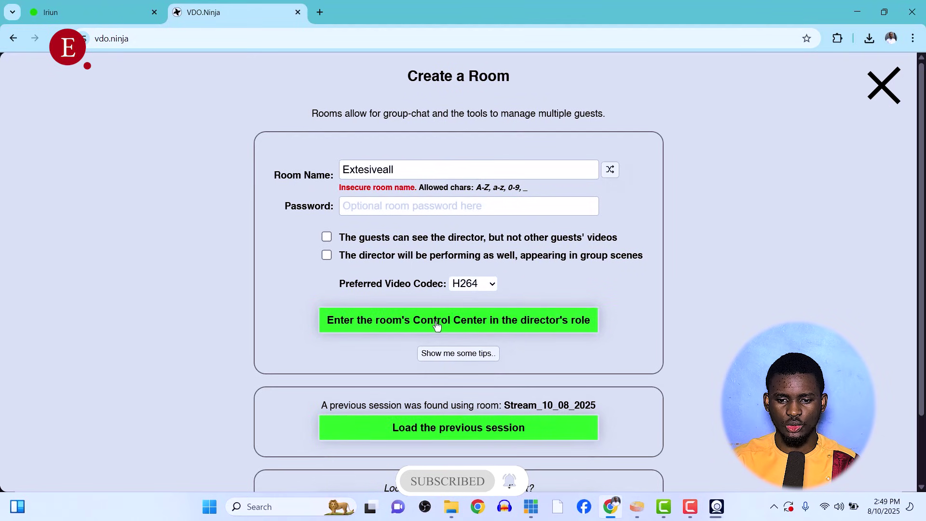
click(462, 328)
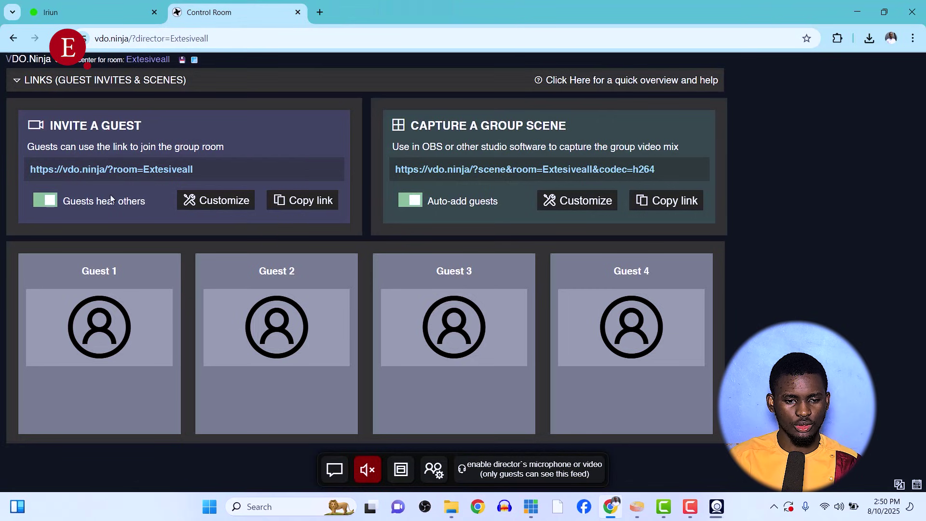
Step: Turn off 'Guests hear others', copy the guest invite link, and open WhatsApp to send it
click(50, 201)
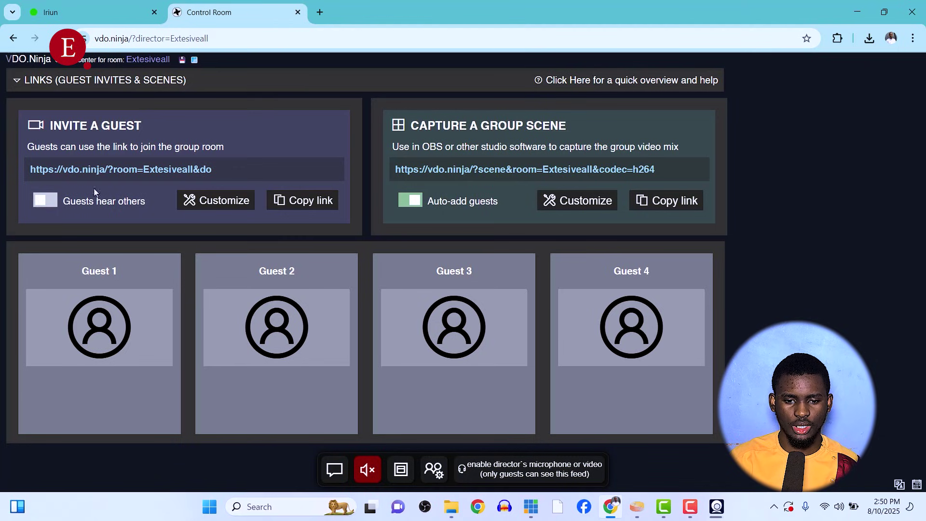
click(305, 204)
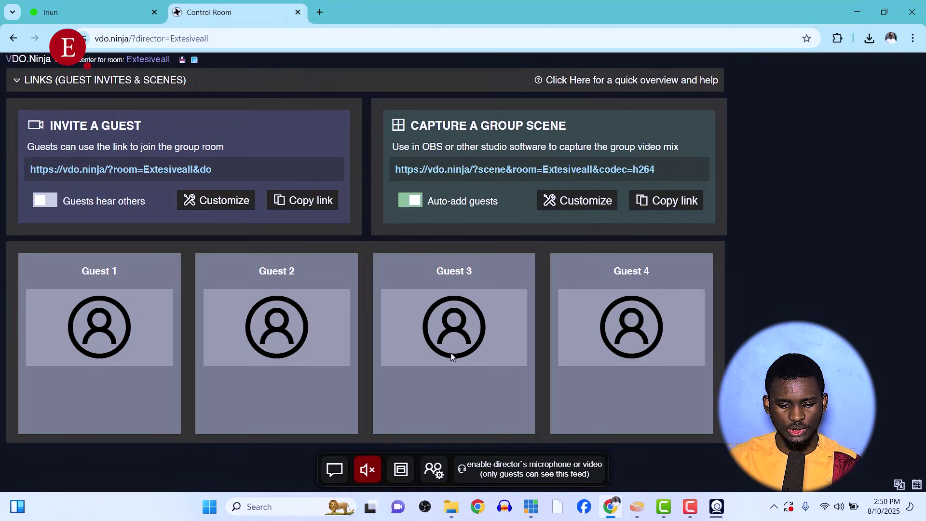
key(super)
text(wha)
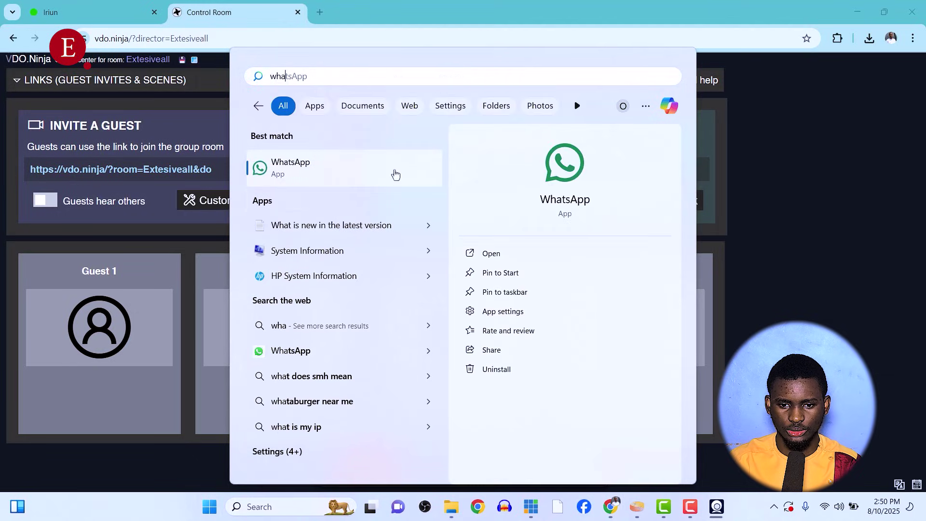
click(394, 174)
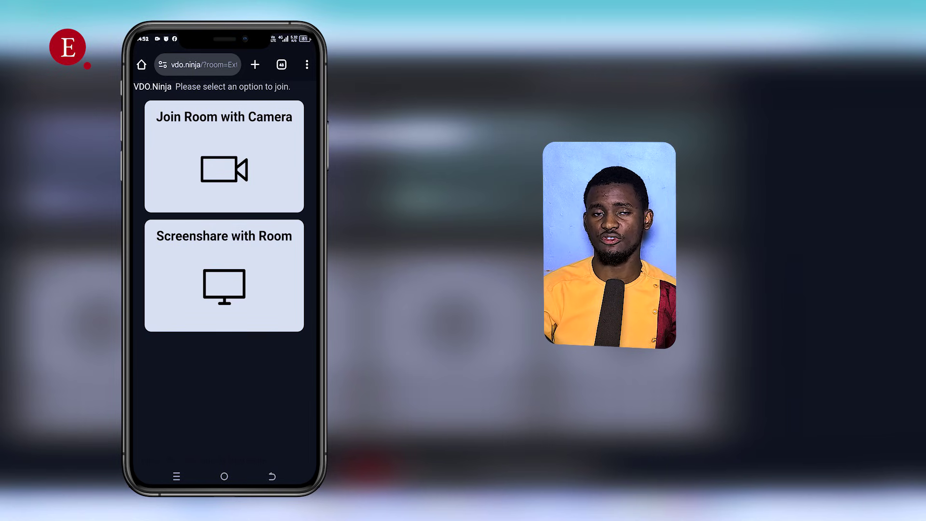
Step: Join with the phone camera, allow access, and select 'camera2 1, facing front' as video source
click(225, 159)
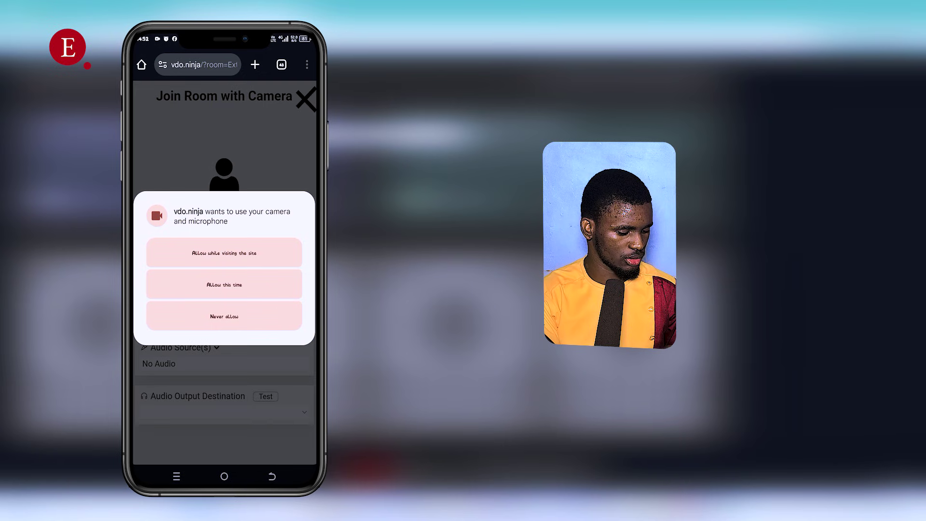
click(262, 284)
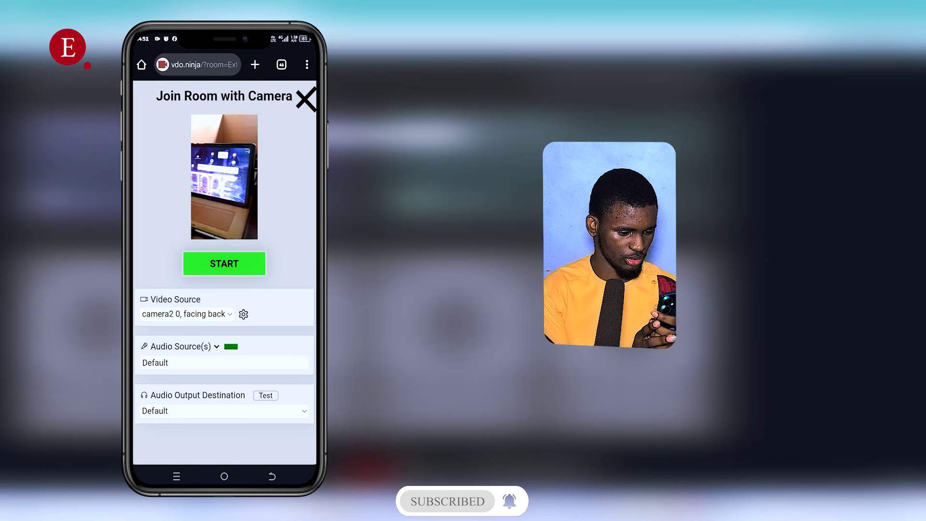
click(211, 314)
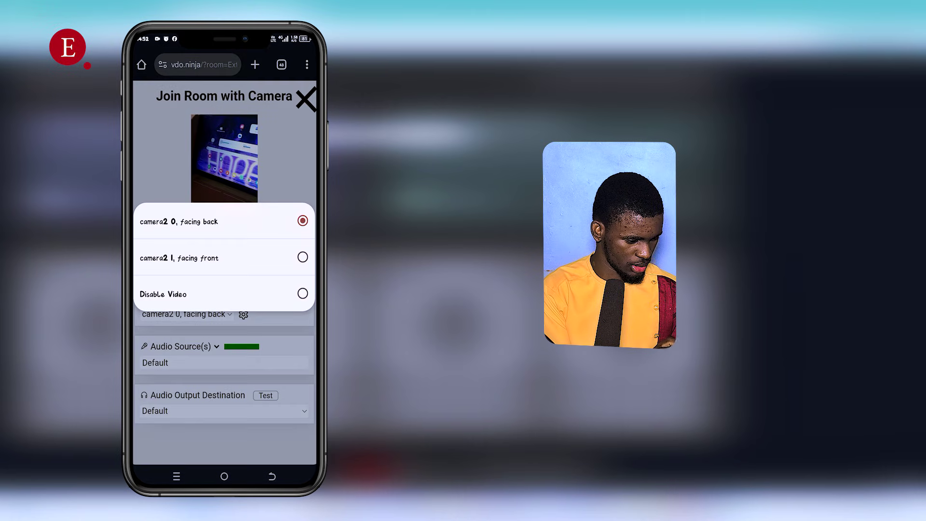
click(295, 257)
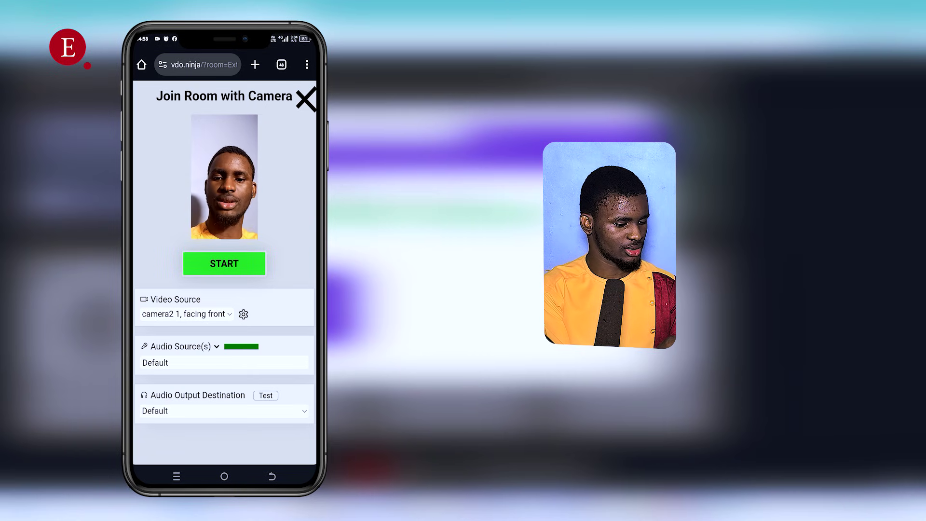
click(244, 365)
Step: Set the phone's audio source back to Default and press START to stream the camera
drag(241, 374, 248, 336)
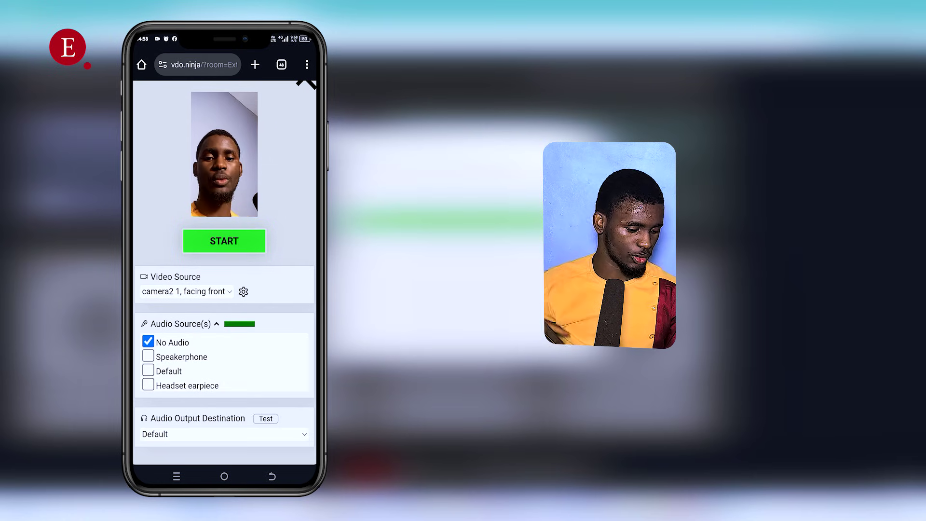
click(148, 371)
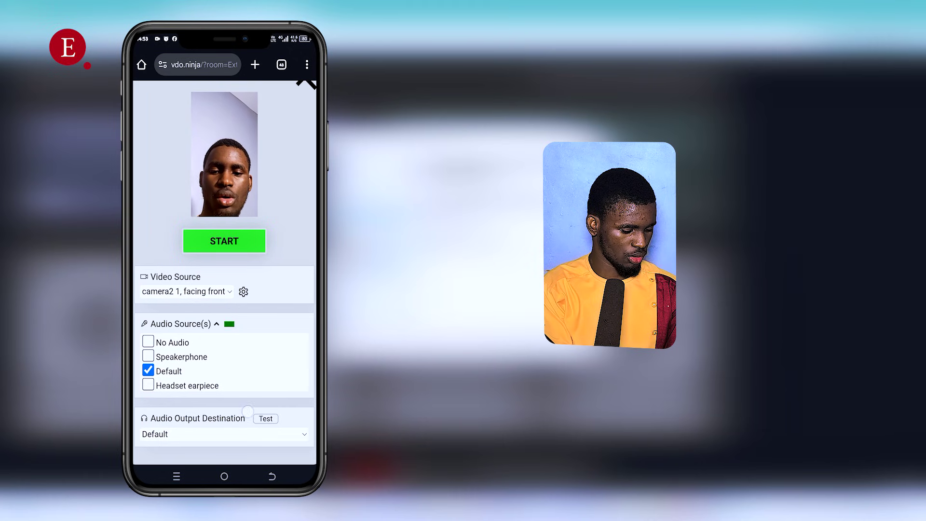
drag(237, 368, 236, 409)
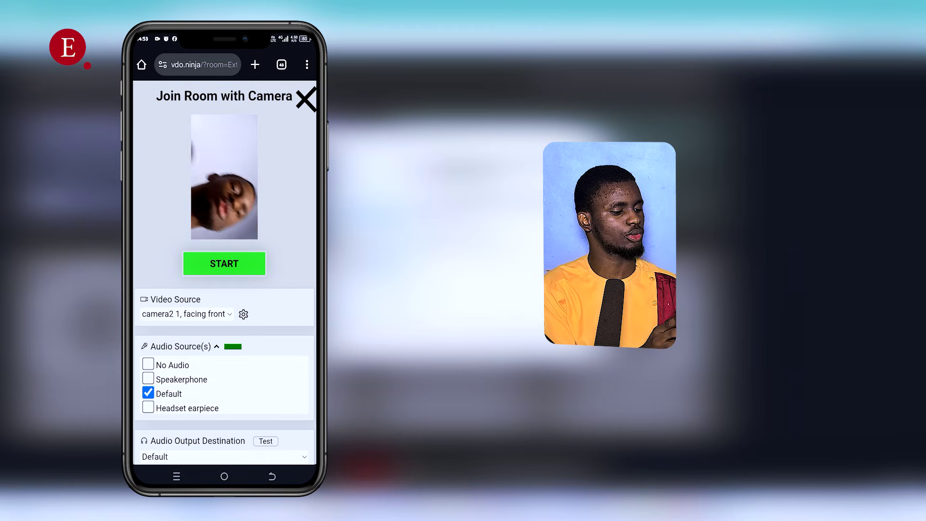
click(307, 476)
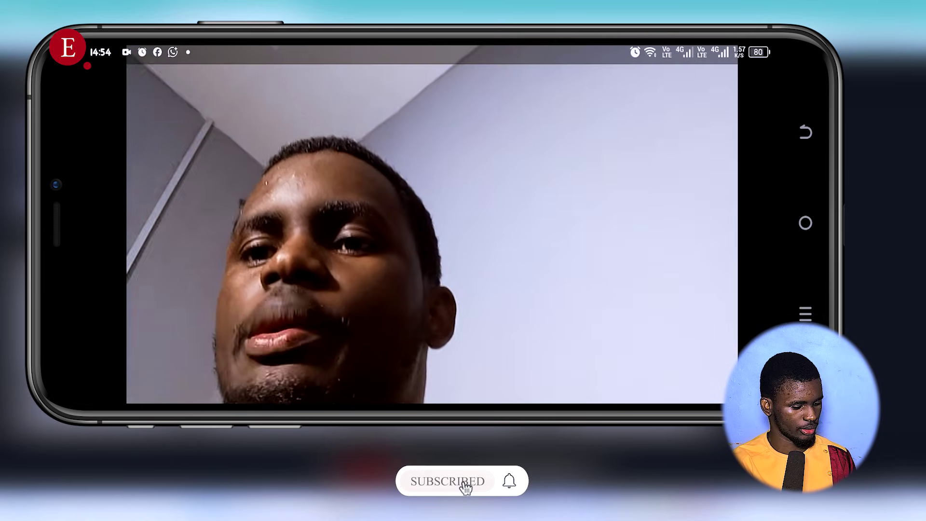
scroll(652, 227, down, 1)
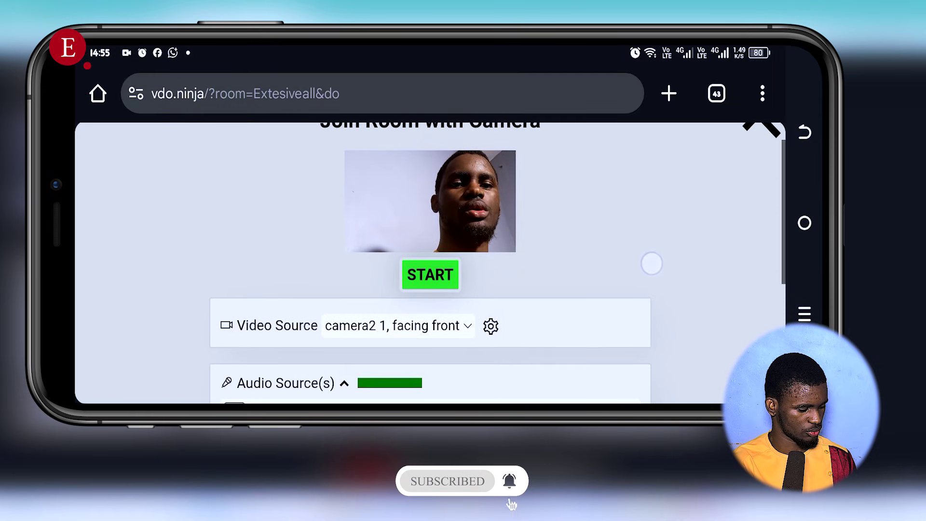
click(444, 274)
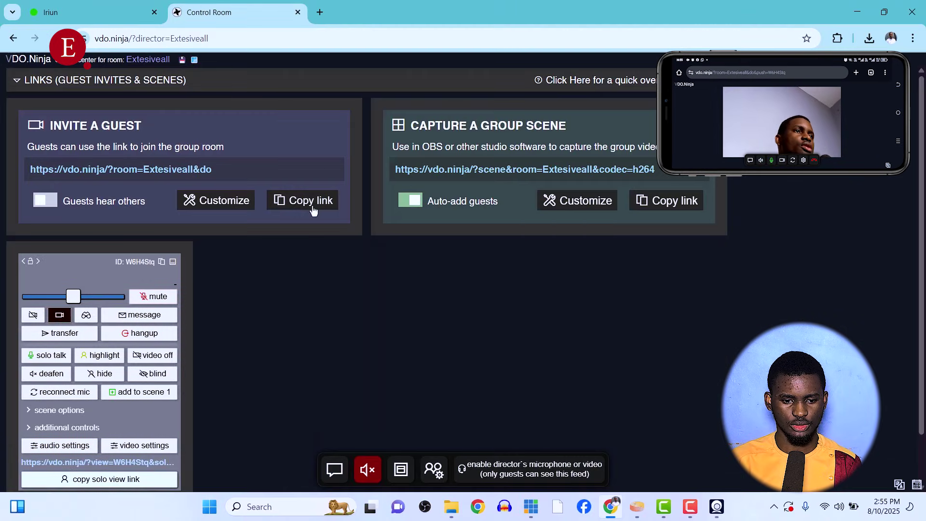
Step: Remotely switch the phone guest's camera off and back on, then copy its solo view link
mouse_move(141, 305)
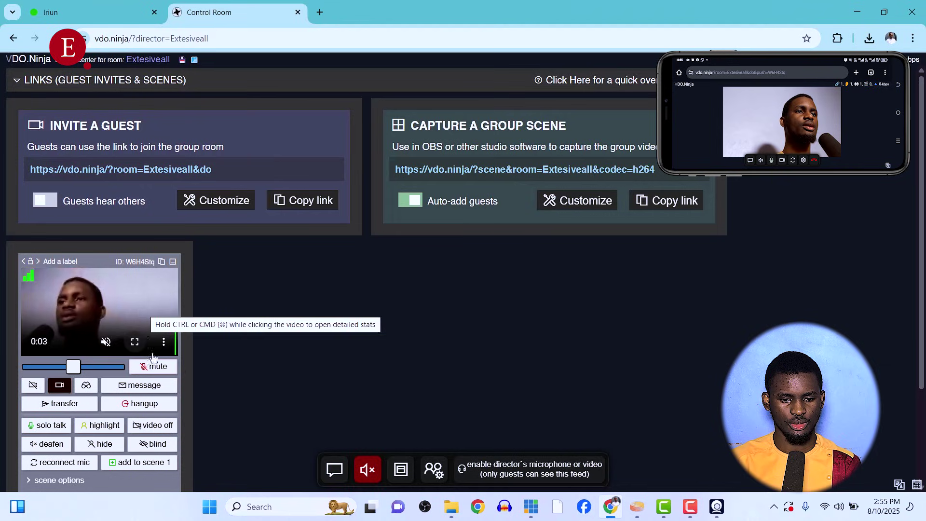
mouse_move(147, 333)
scroll(202, 330, down, 3)
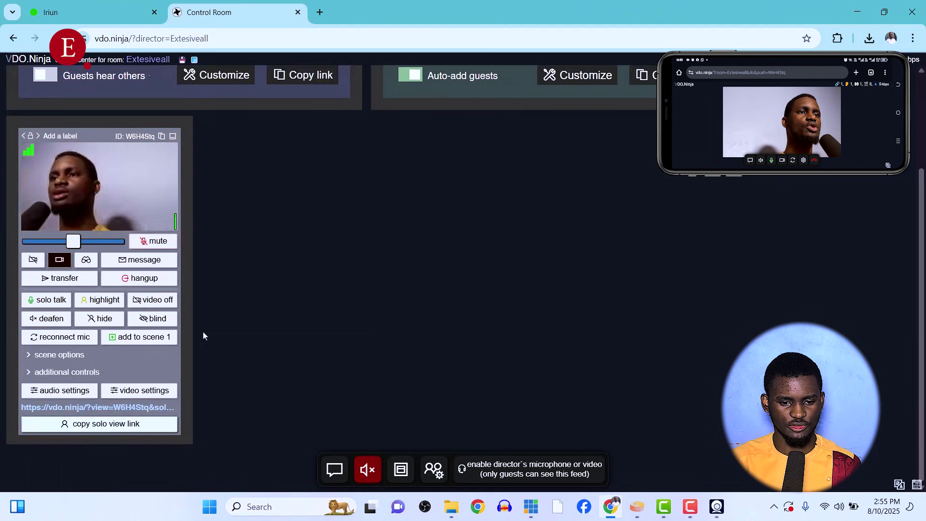
scroll(202, 333, up, 3)
scroll(202, 334, down, 3)
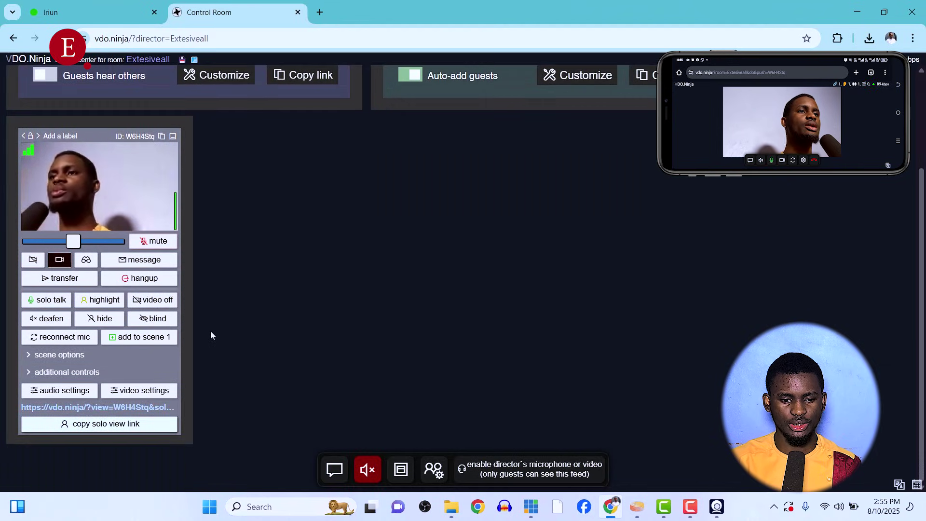
click(148, 299)
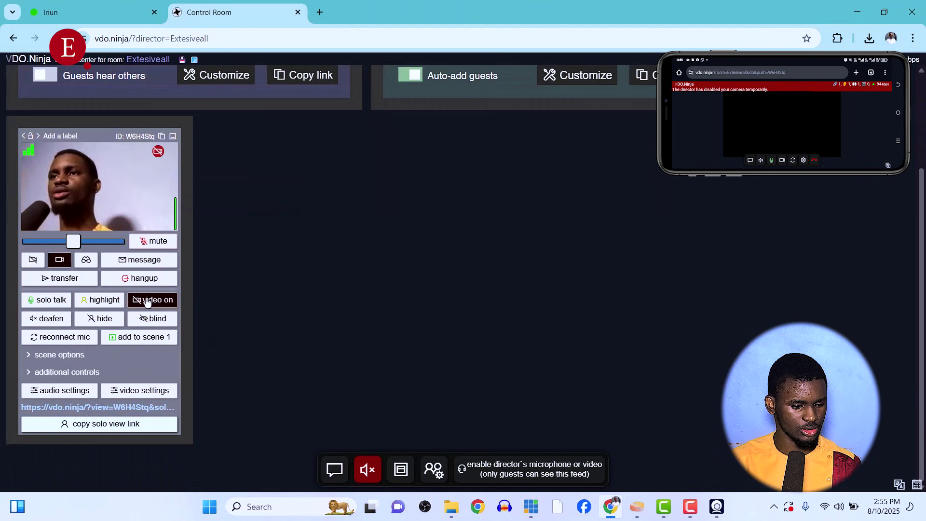
click(148, 299)
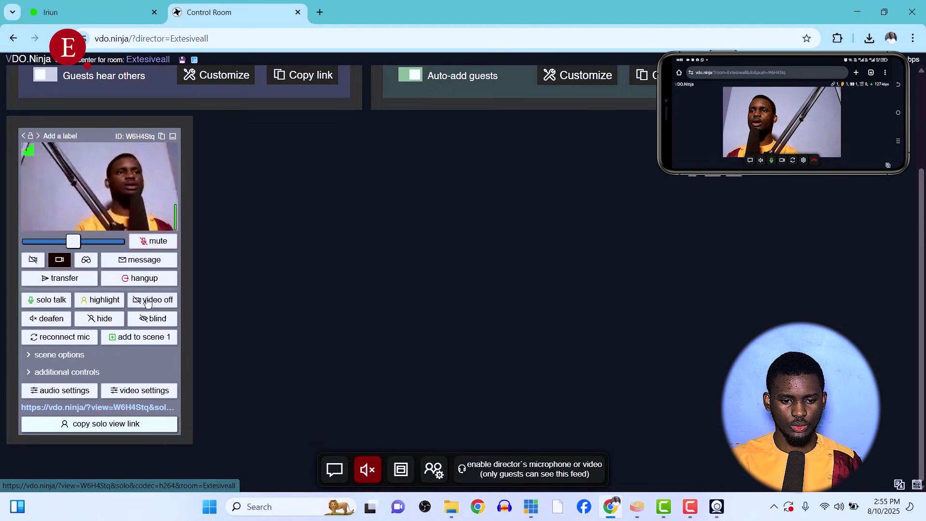
click(124, 426)
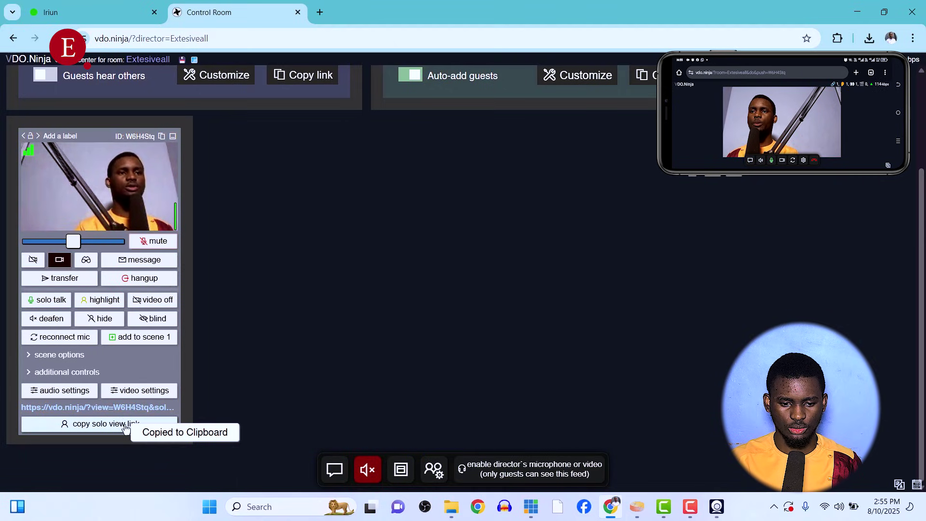
click(532, 514)
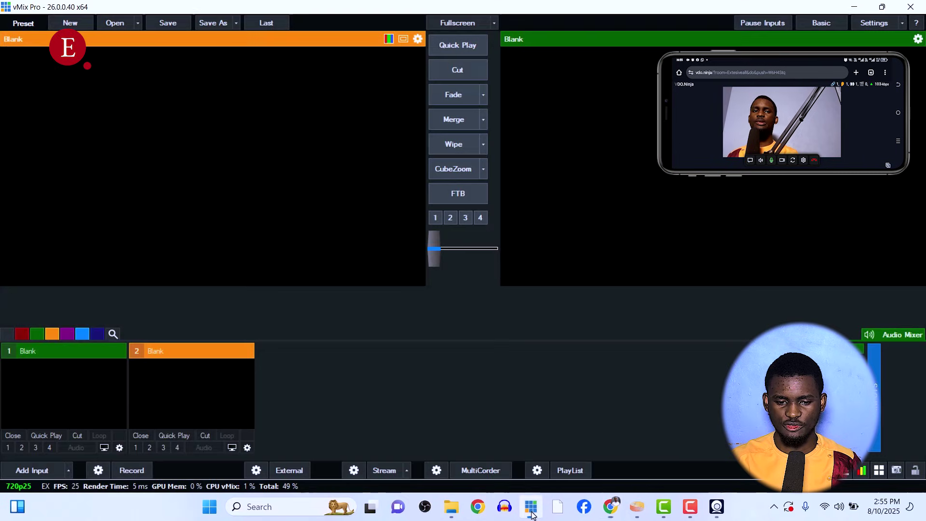
Step: Create a Web Browser input from the pasted solo view link, entering 1920 by 1080
click(40, 471)
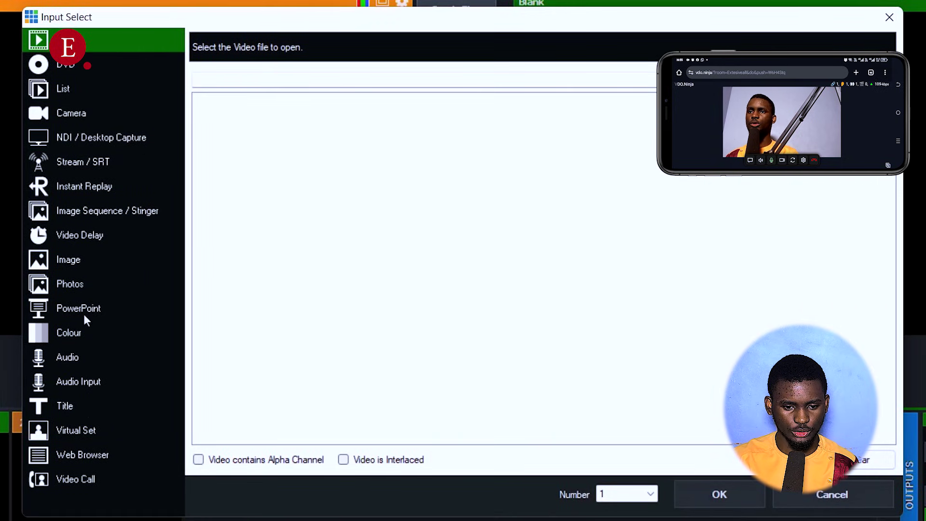
click(83, 453)
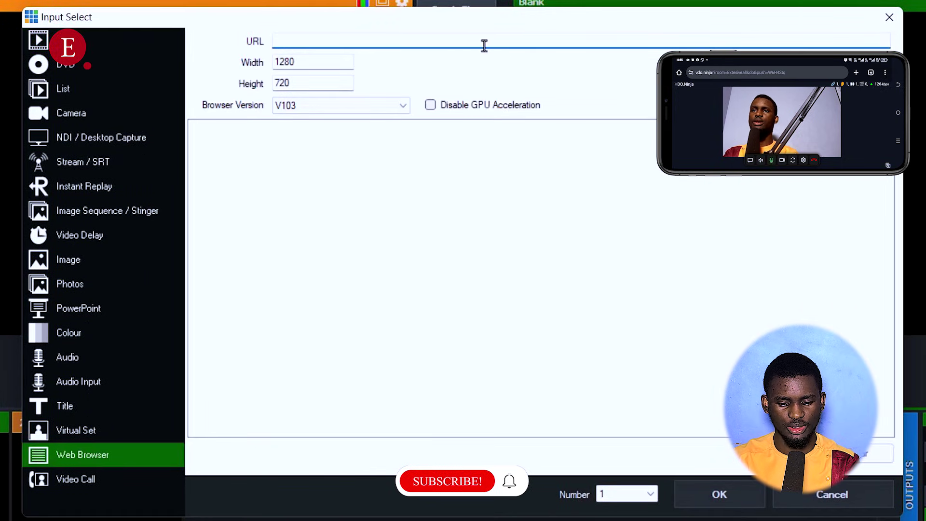
key(ctrl+v)
double_click(326, 65)
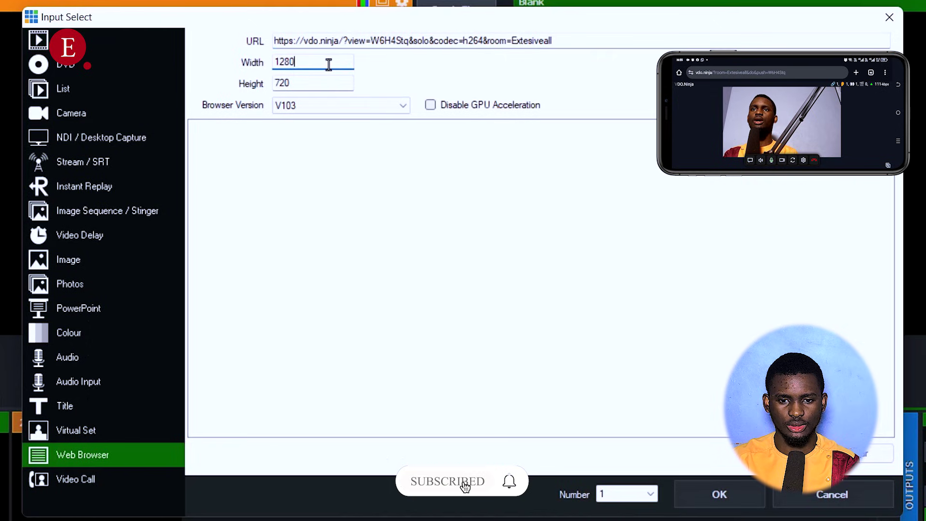
click(332, 62)
text(a)
double_click(332, 62)
click(332, 62)
key(BackSpace)
double_click(332, 62)
text(1920)
key(Tab)
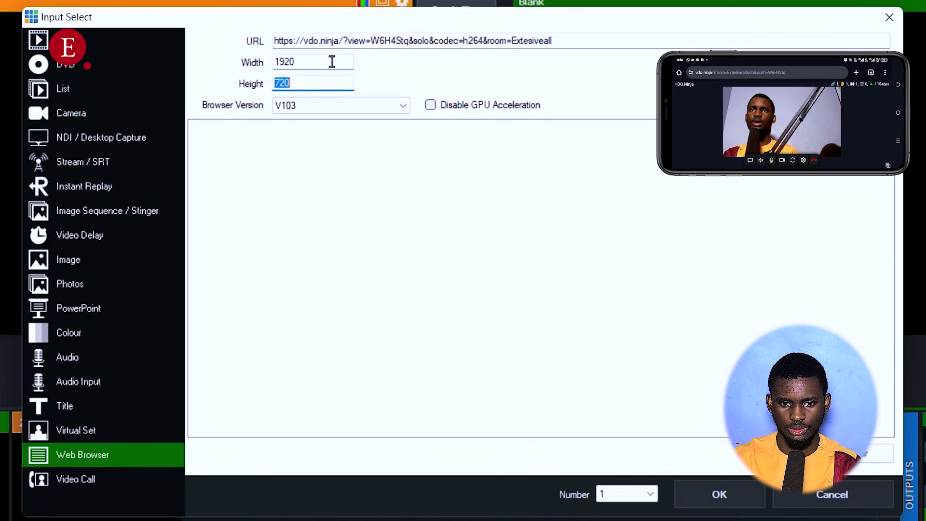
text(1080)
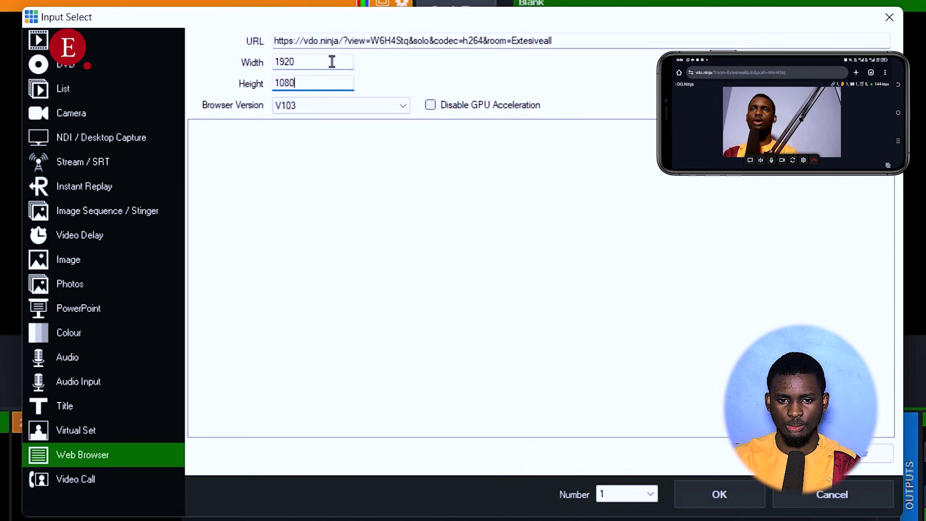
Step: Change the browser input size to 1280 wide by 720 high
key(shift+Tab)
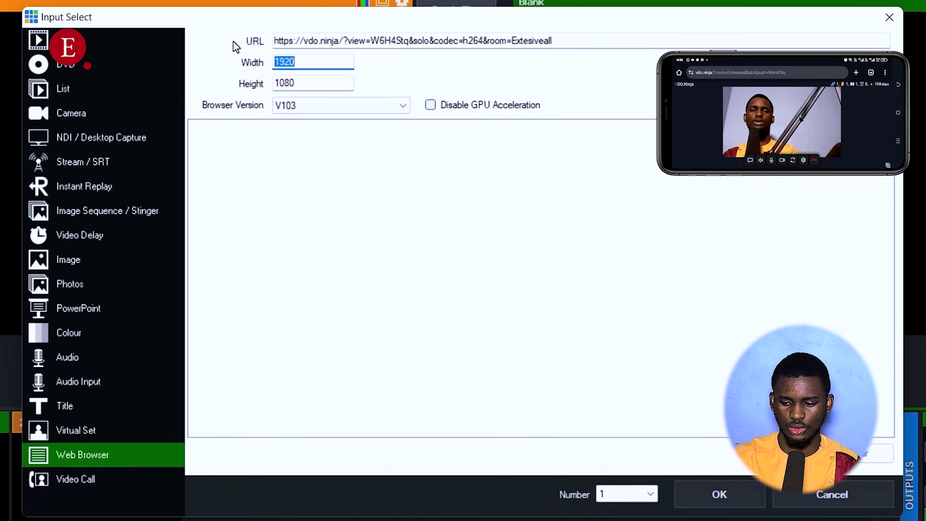
text(1280)
key(Tab)
key(End)
text(720)
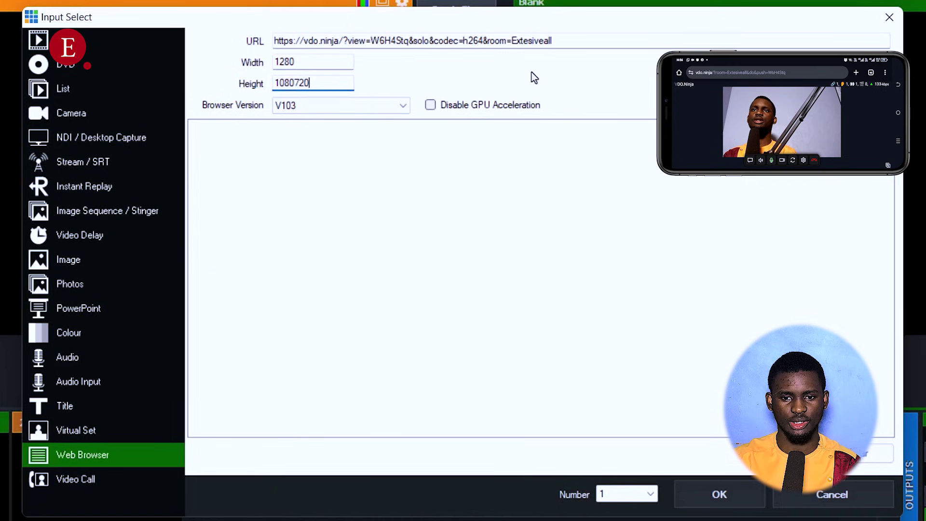
Step: After the OK error, trim the height field back to exactly 720
click(742, 490)
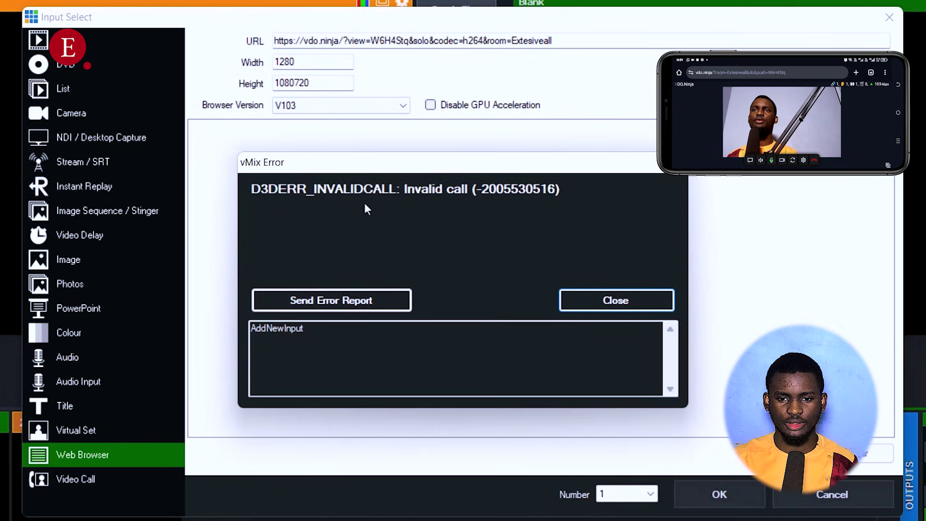
click(589, 300)
drag(293, 86, 272, 86)
key(BackSpace)
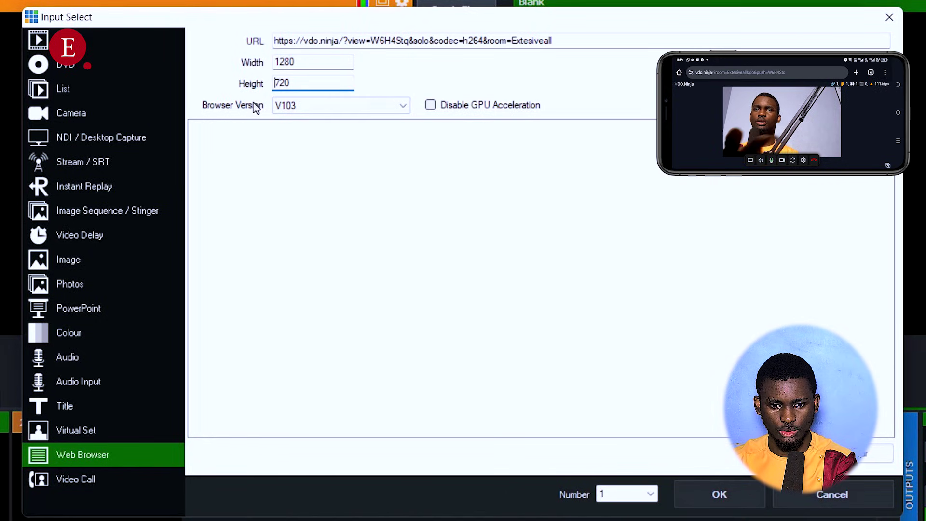
click(634, 351)
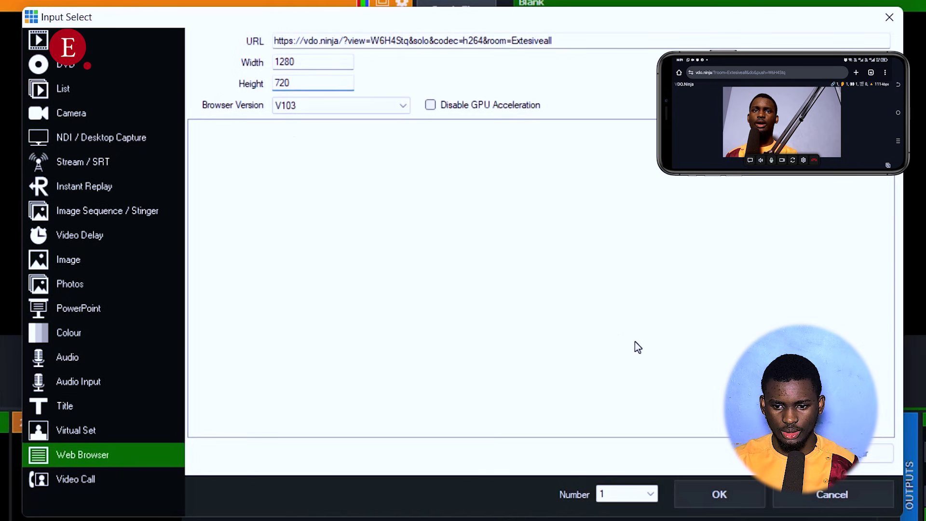
Step: Add the vdo.ninja browser input, put it in preview, mute its audio, and dismiss the firewall alert
click(731, 487)
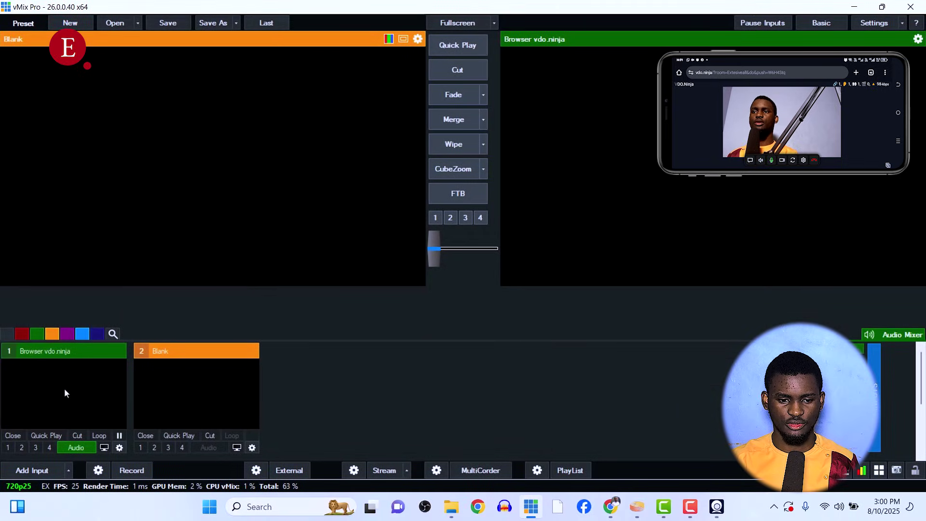
click(84, 390)
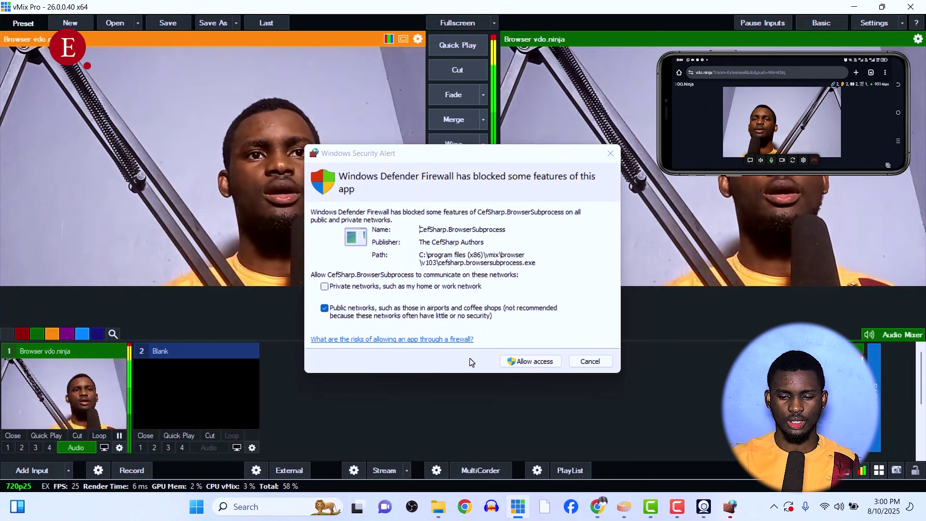
click(529, 361)
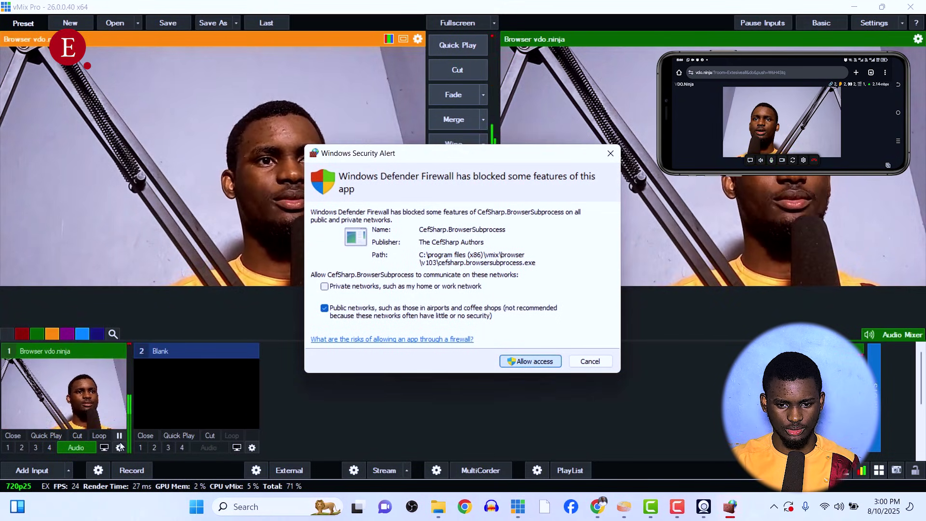
click(73, 448)
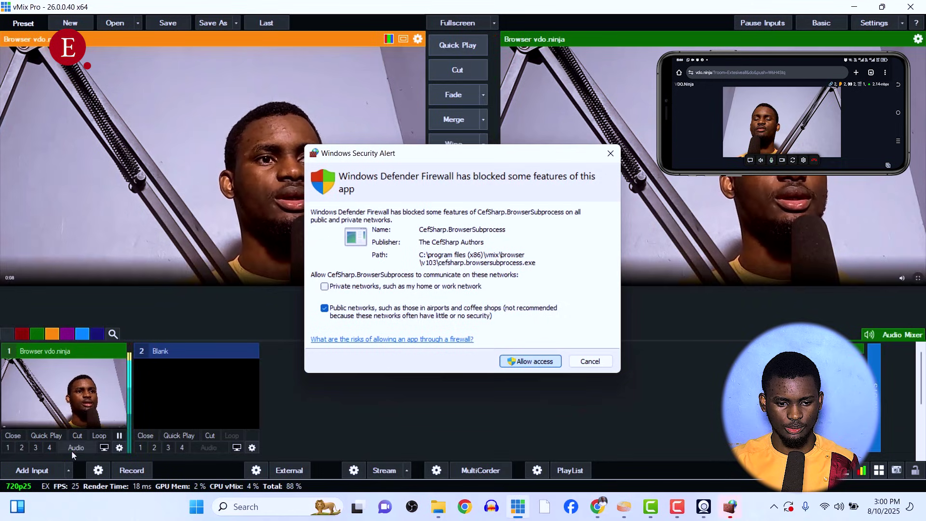
click(529, 362)
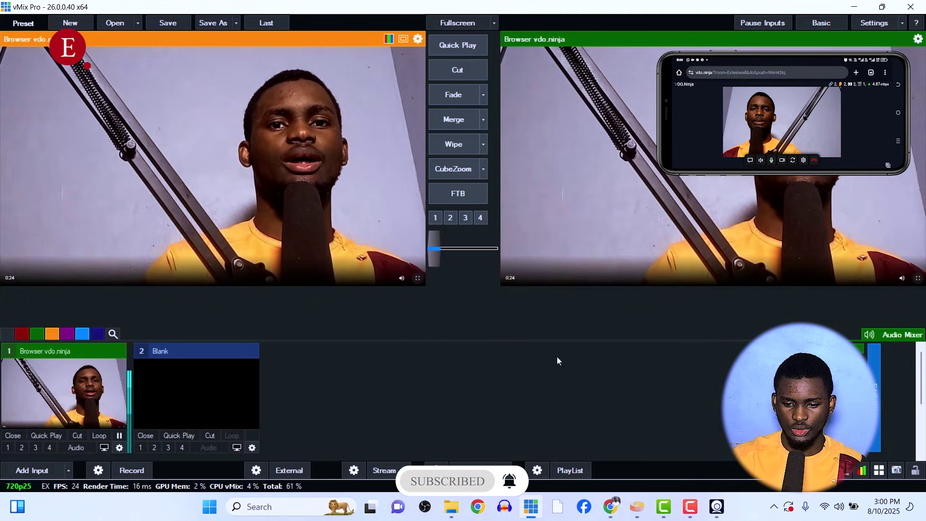
Step: Return to the VDO.Ninja control room and copy the guest invite link again
click(604, 500)
scroll(232, 217, up, 8)
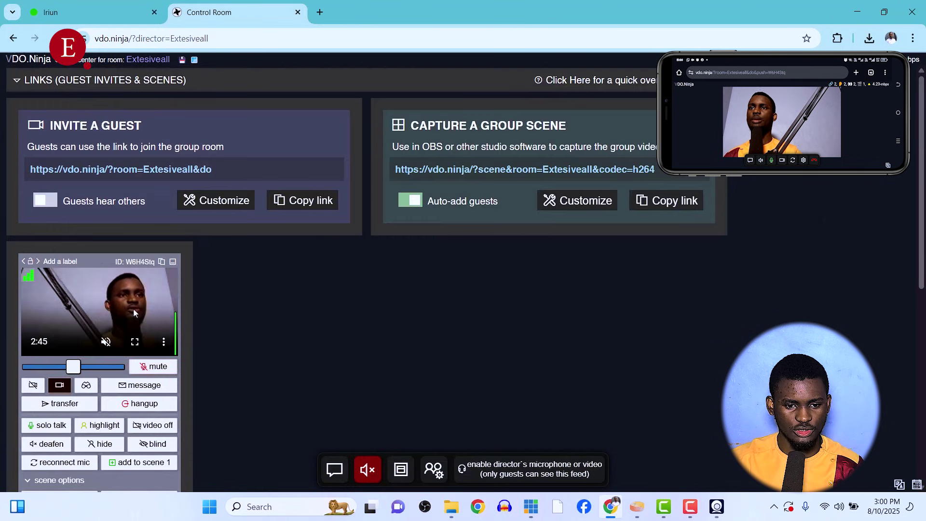
click(291, 202)
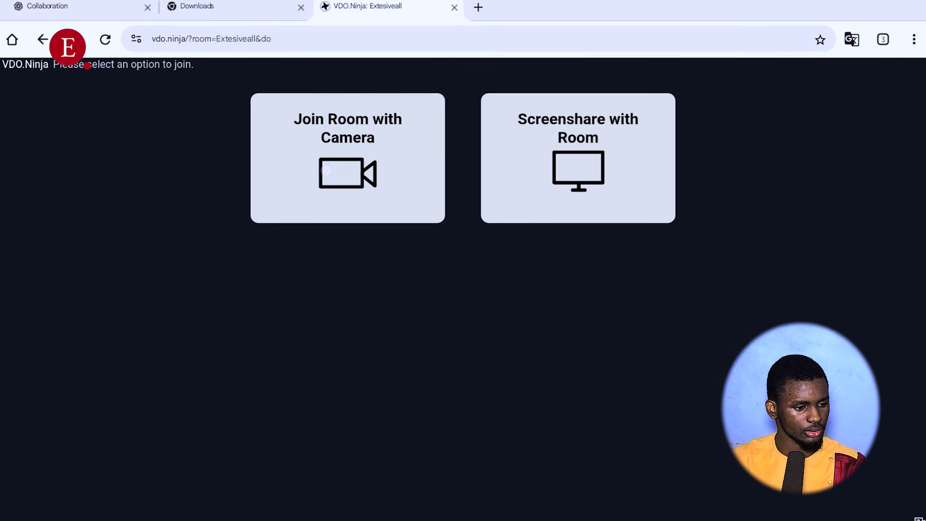
Step: Join from the second phone's camera, allow camera access, and start streaming
click(325, 170)
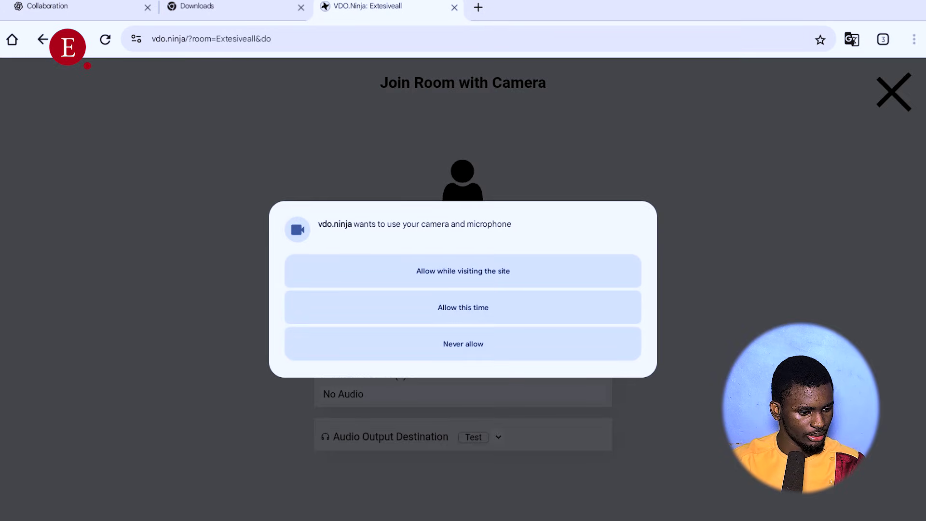
click(410, 315)
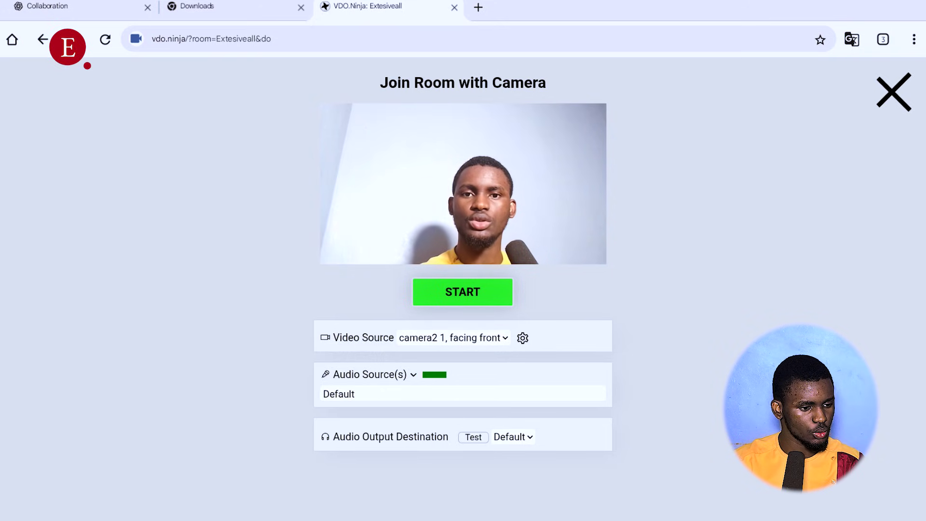
click(463, 292)
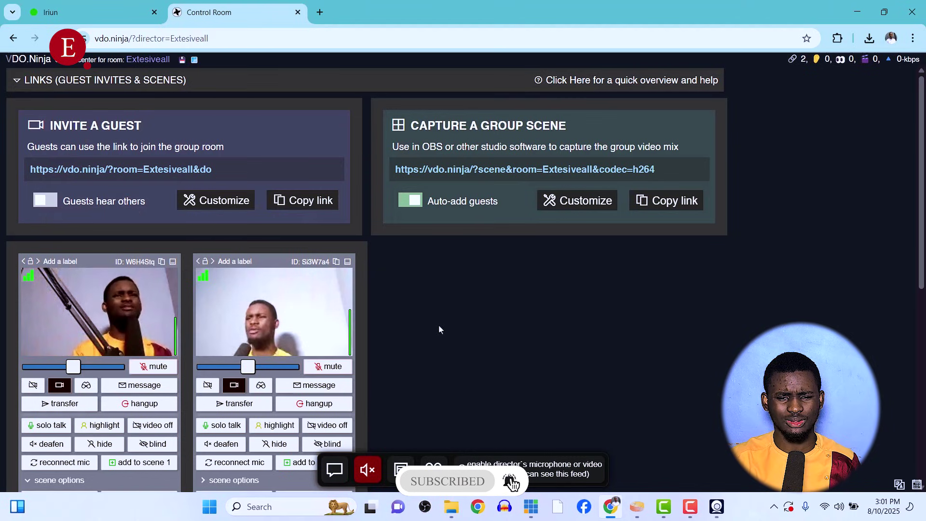
Step: Scroll down to the second guest's tile in the control room, then bring vMix back
scroll(431, 316, down, 1)
scroll(431, 316, down, 5)
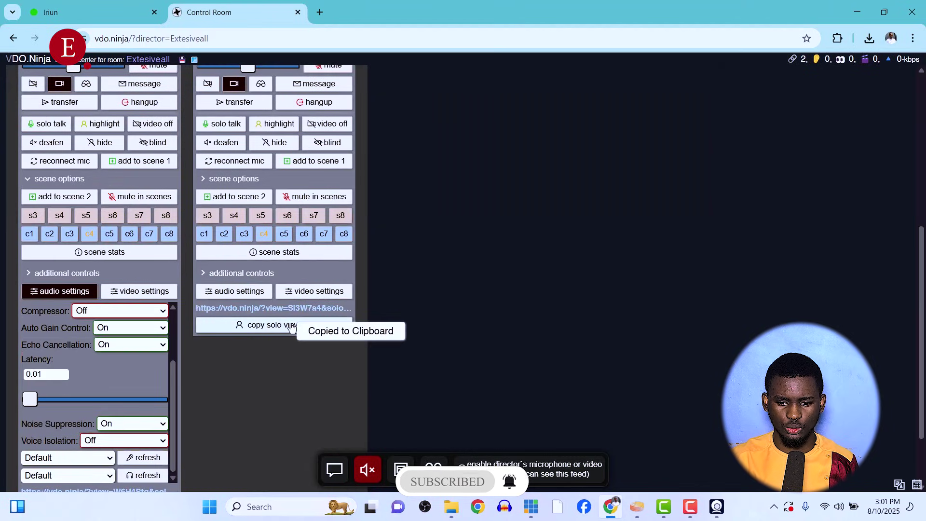
click(530, 507)
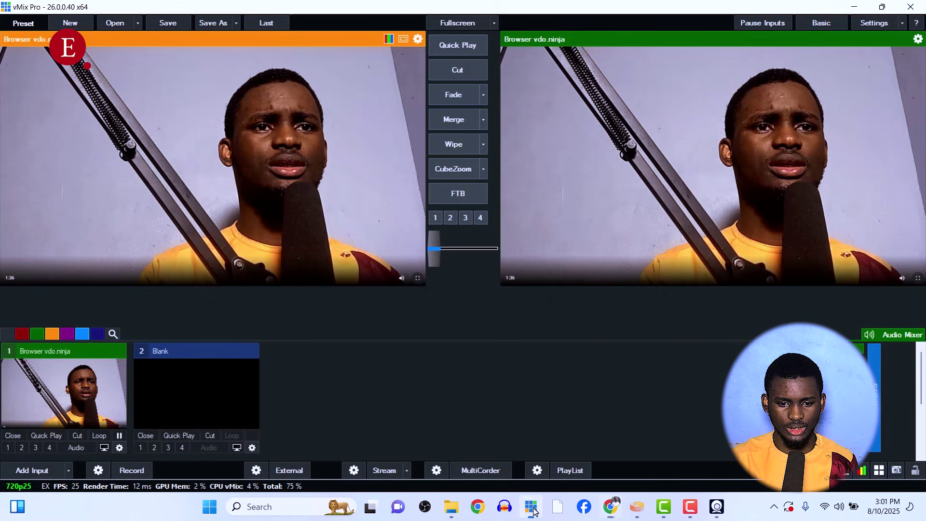
Step: Add the second camera's copied solo view link as a new Web Browser input in vMix
click(42, 473)
click(190, 374)
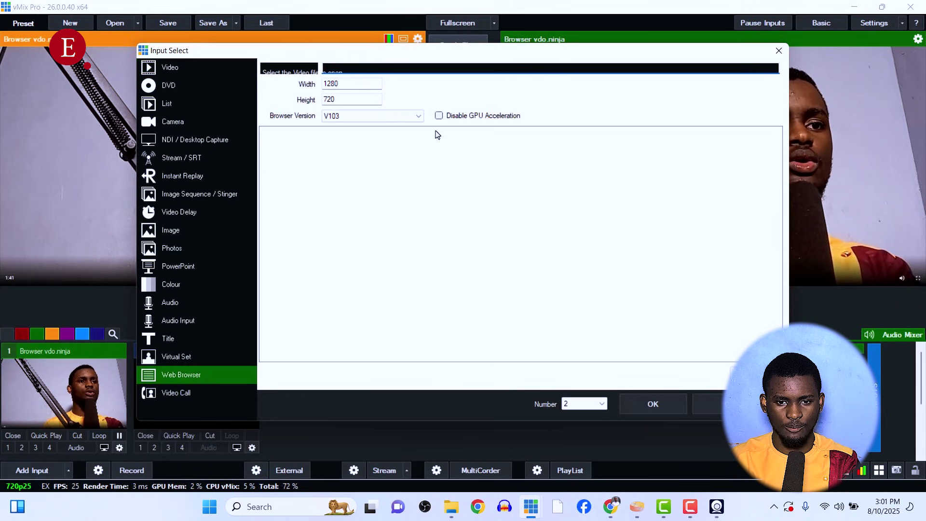
key(ctrl+v)
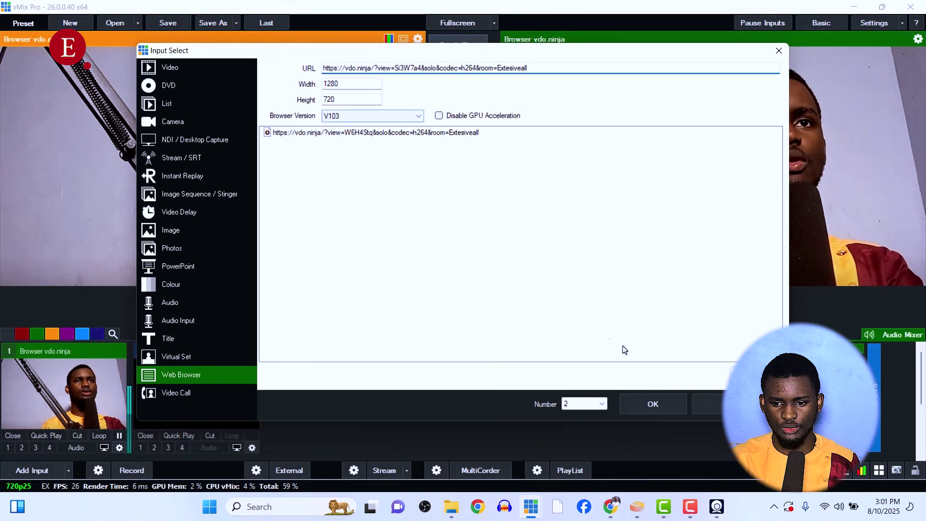
click(650, 404)
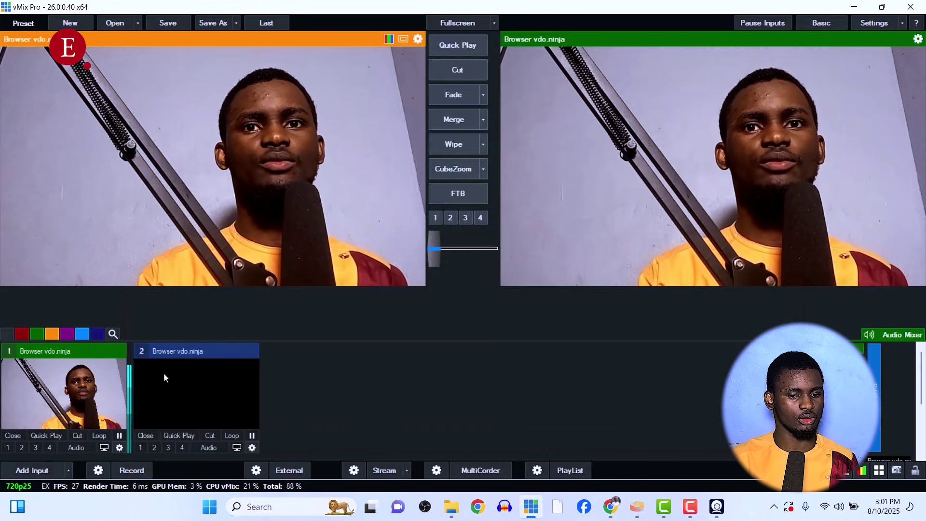
Step: Send input 2 to Preview, briefly toggling its audio on and back off
click(214, 387)
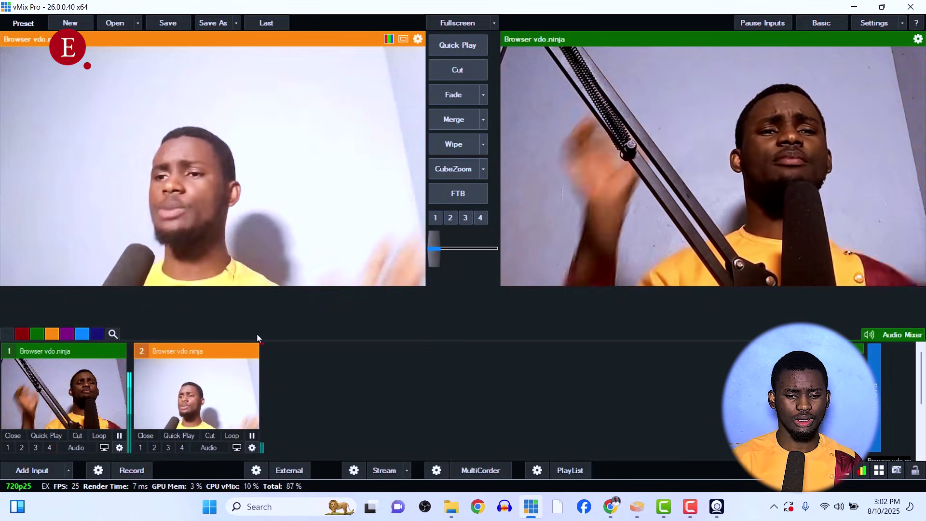
click(214, 448)
click(215, 449)
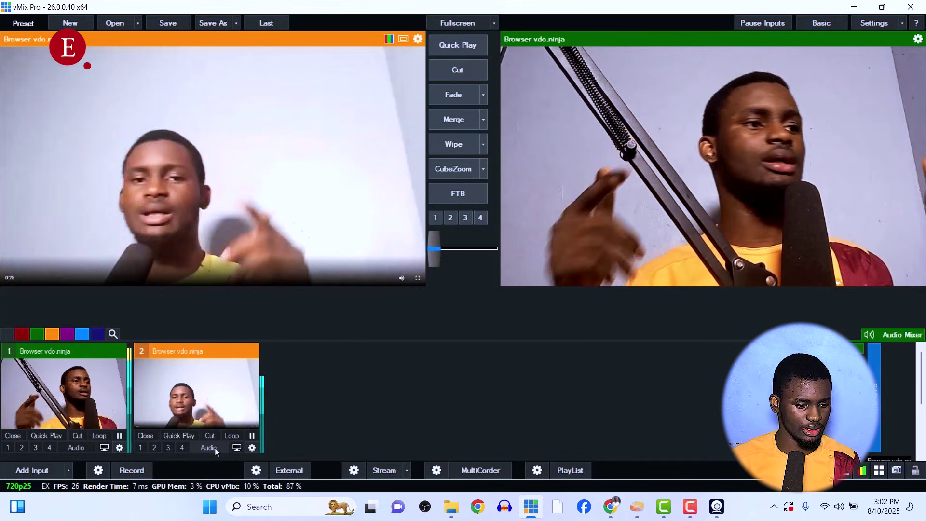
Step: In the VDO.Ninja control room, set the second guest camera's ISO to 326
click(610, 506)
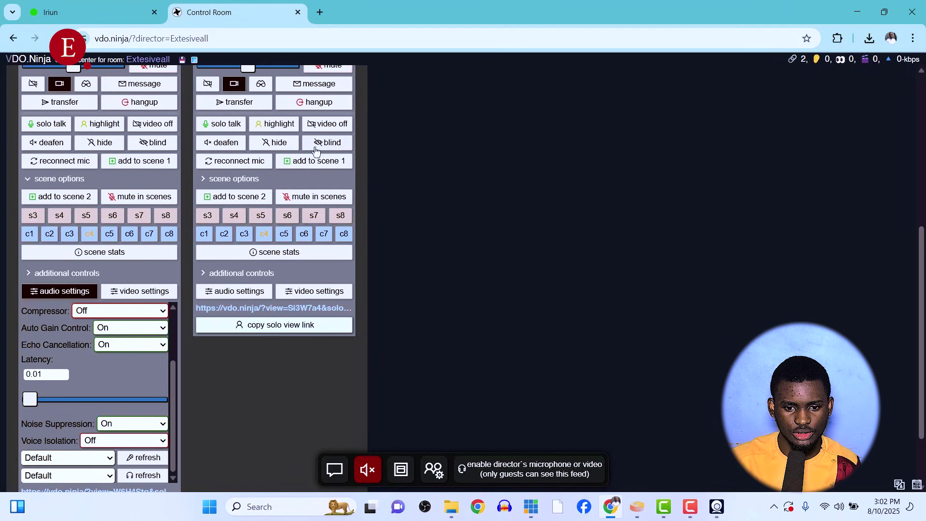
click(312, 290)
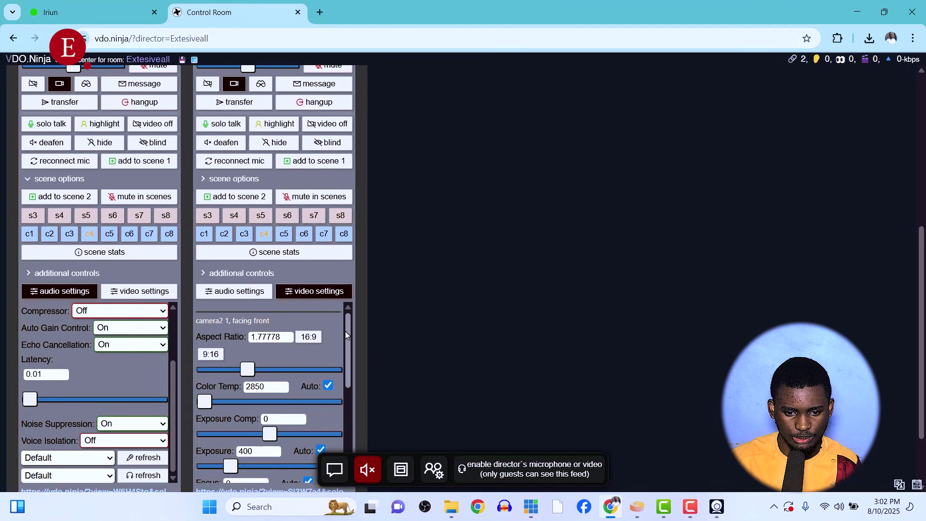
drag(346, 335, 347, 386)
scroll(346, 385, down, 1)
scroll(345, 386, up, 1)
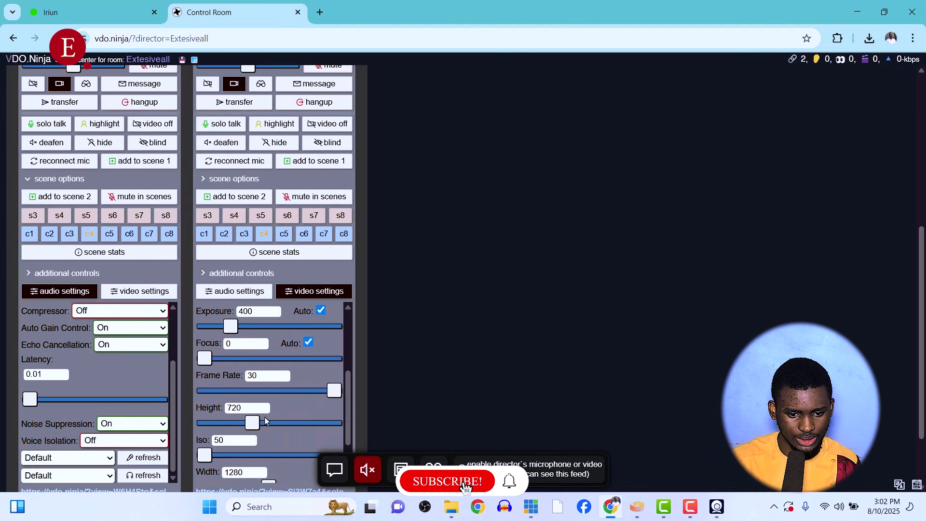
drag(205, 455, 224, 457)
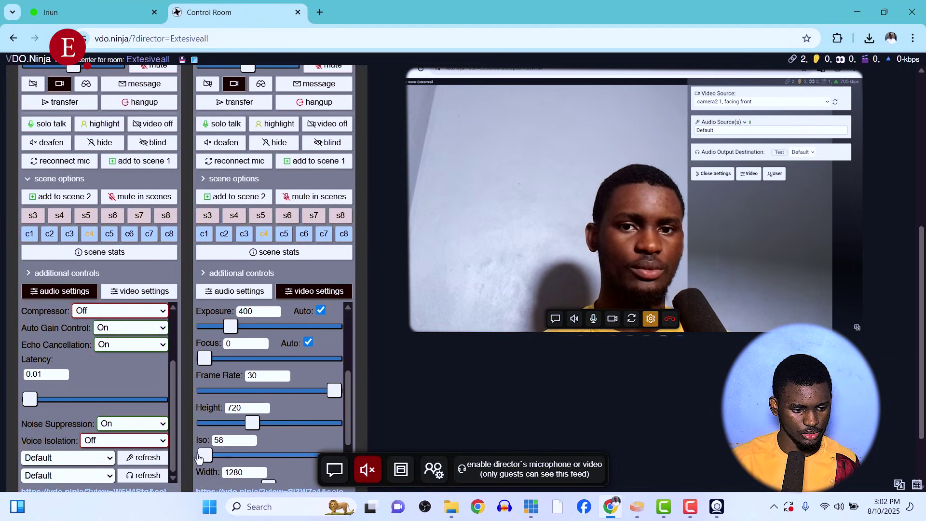
drag(199, 457, 202, 458)
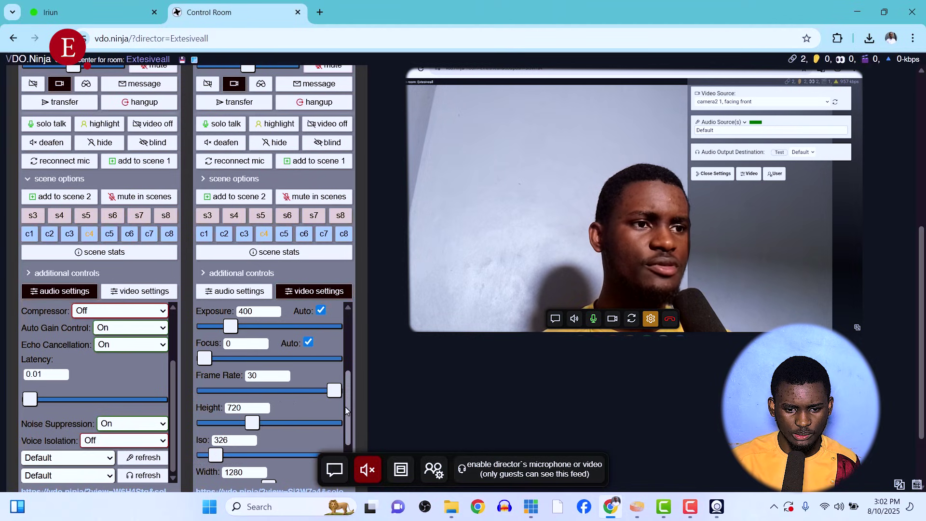
Step: Turn off auto exposure and set the second camera's manual exposure to 102
drag(347, 412, 345, 407)
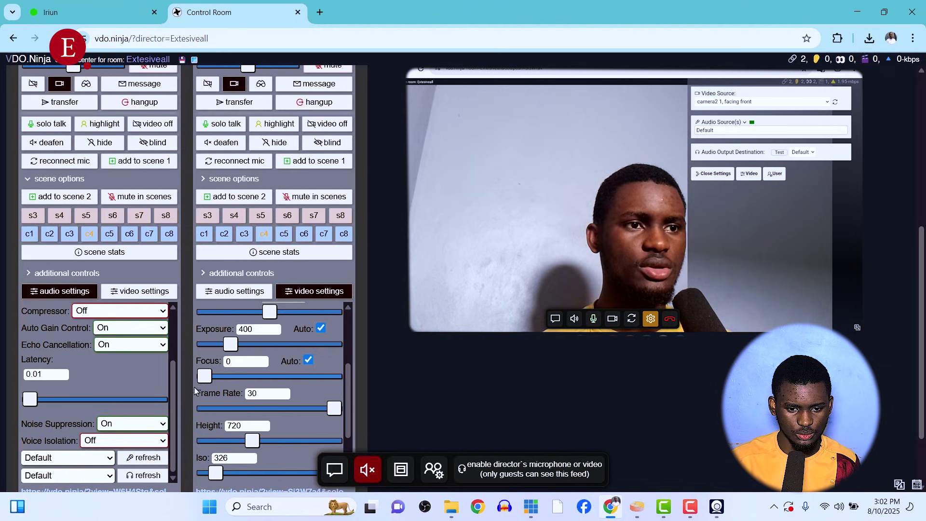
drag(231, 346, 212, 351)
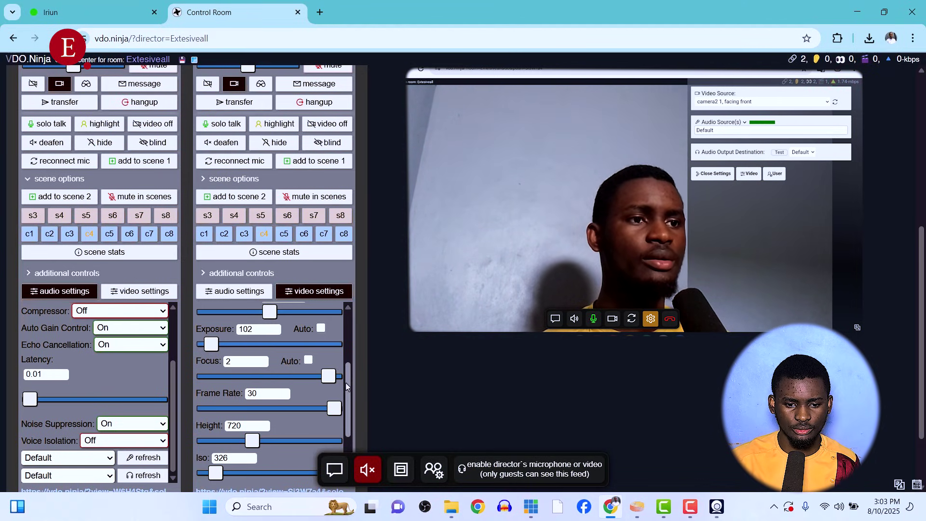
drag(346, 385, 346, 381)
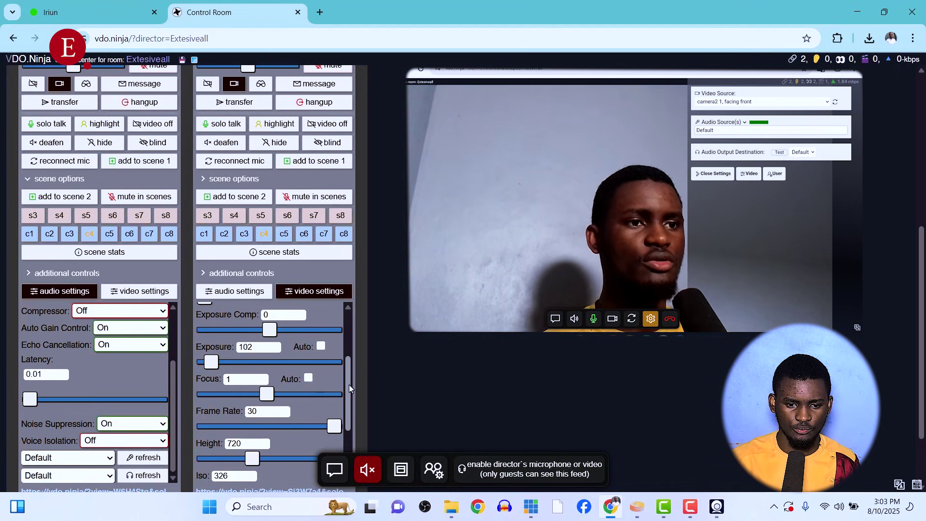
scroll(350, 389, up, 1)
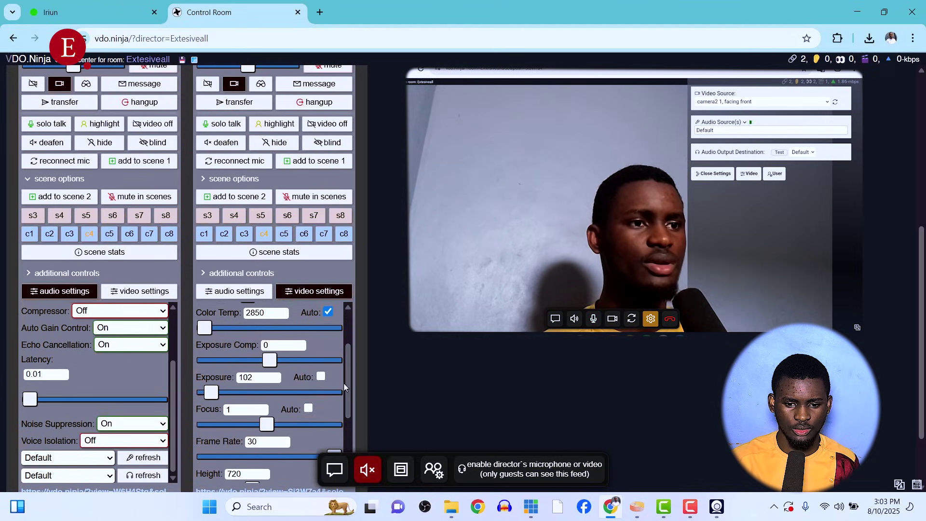
drag(345, 386, 345, 455)
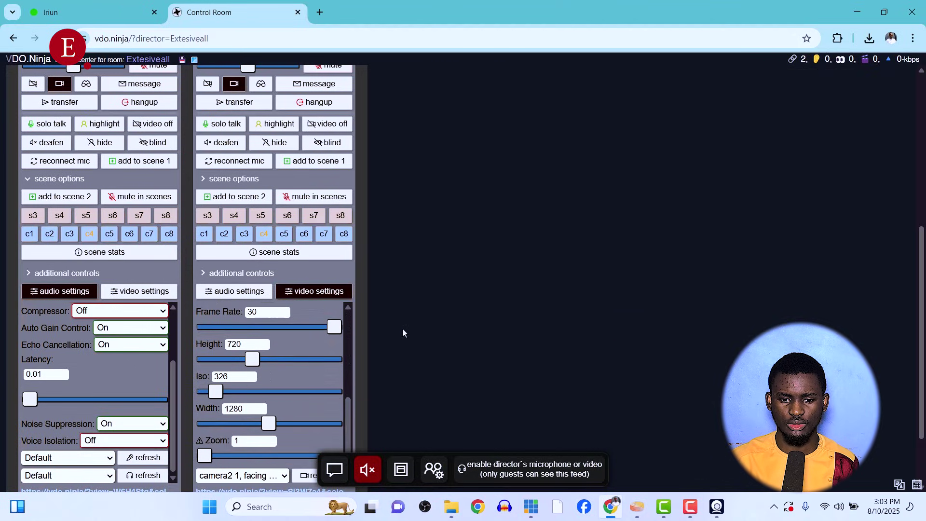
scroll(402, 327, down, 2)
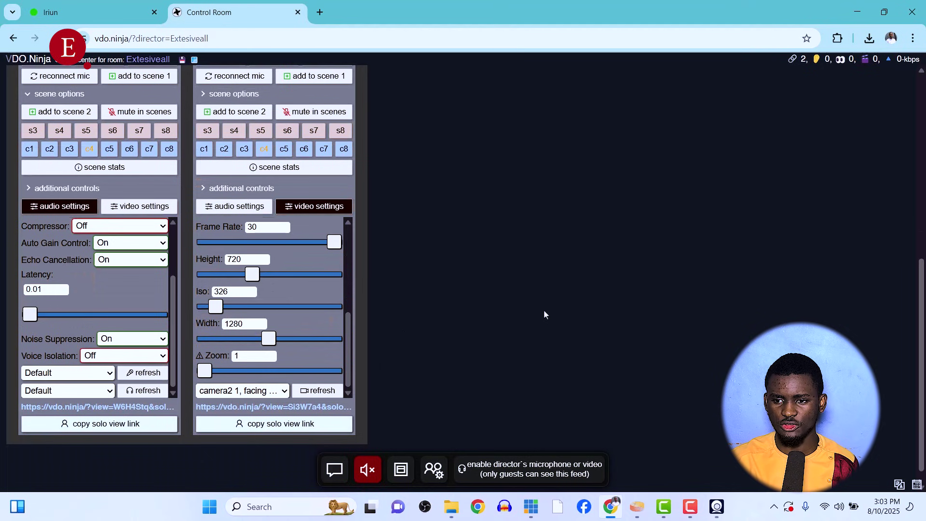
scroll(544, 314, up, 9)
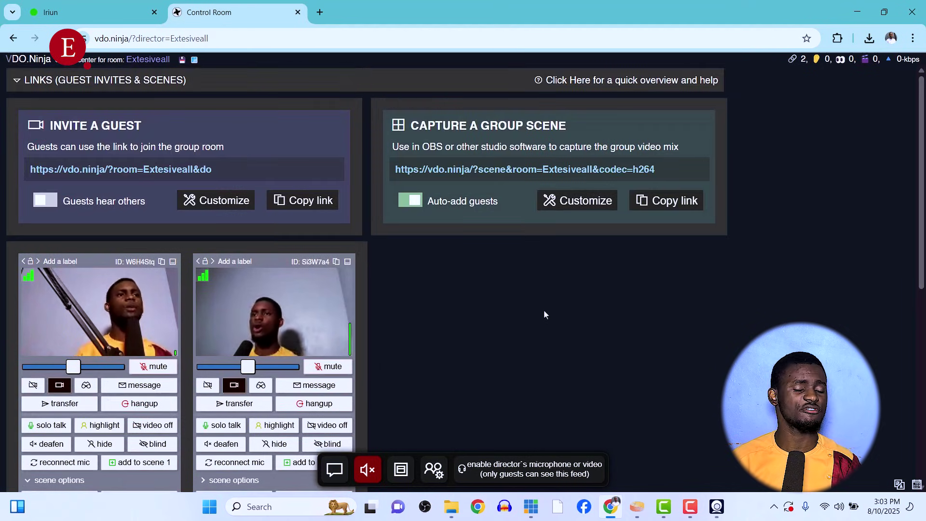